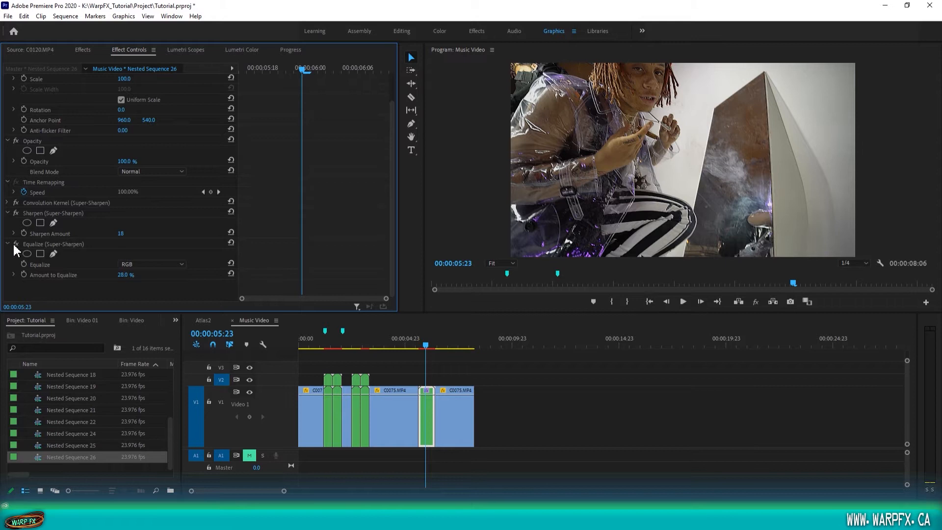
# Compare the Nested Sequence 26 shot with the Super-Sharpen effects (Convolution Kernel, Sharpen, Equalize) switched off and on
pyautogui.click(17, 244)
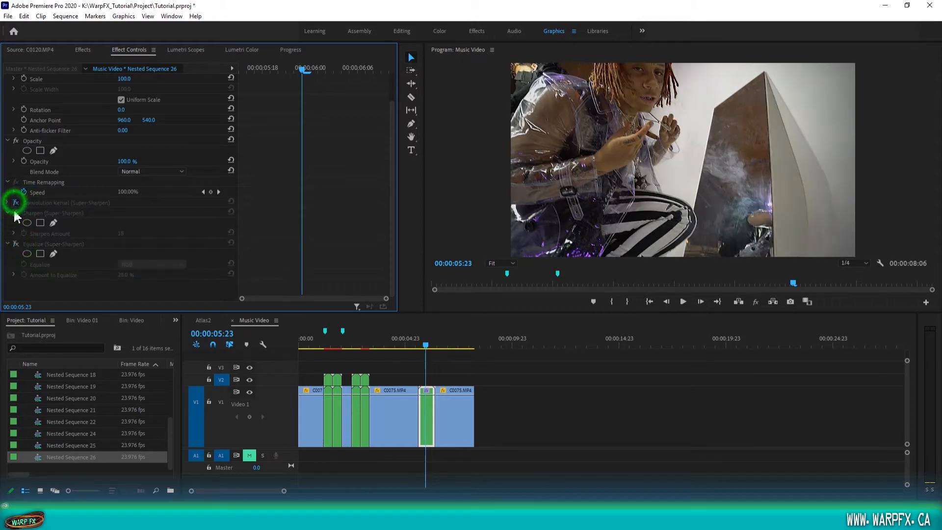
pyautogui.click(16, 243)
pyautogui.click(16, 244)
pyautogui.click(15, 244)
pyautogui.click(15, 213)
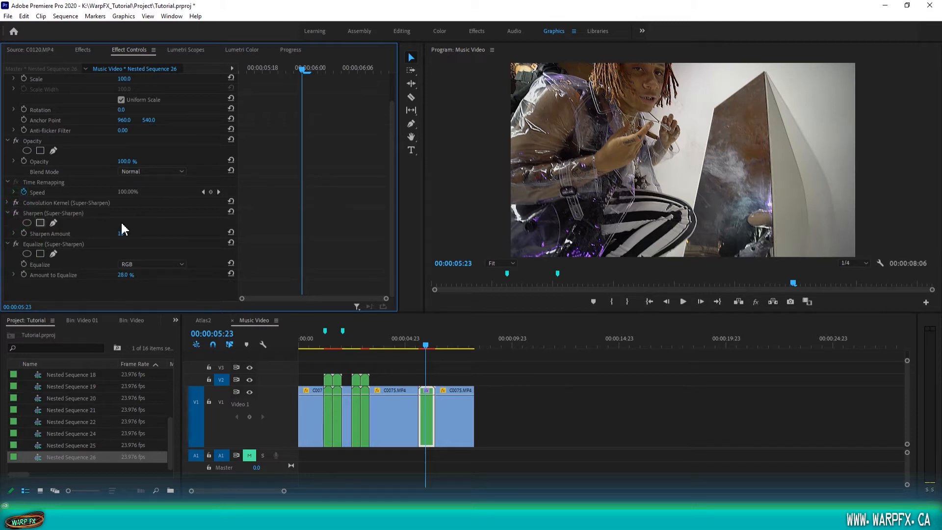
# Adjust the Sharpen Amount of the Super-Sharpen preset and compare the shot with Equalize off and on
pyautogui.moveTo(120, 233)
pyautogui.mouseDown()
pyautogui.moveTo(142, 234)
pyautogui.moveTo(125, 234)
pyautogui.mouseUp()
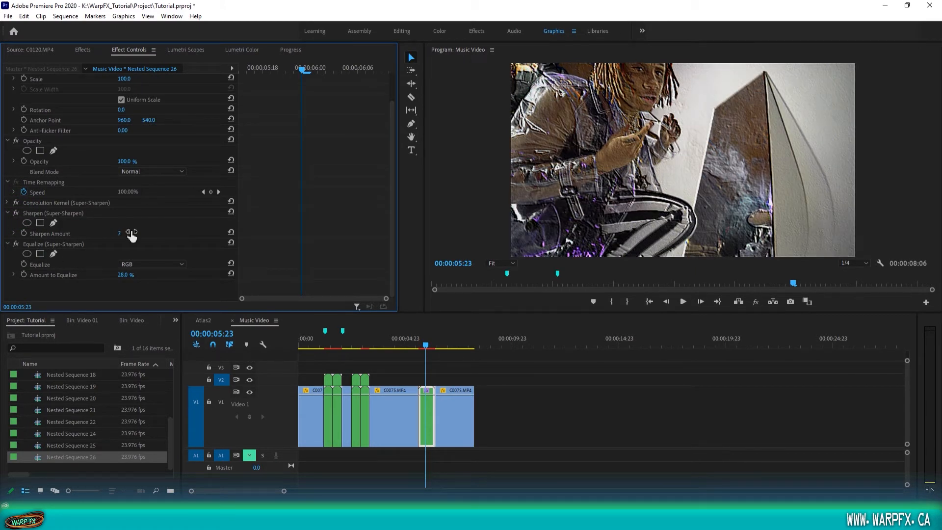
pyautogui.click(19, 244)
pyautogui.click(18, 244)
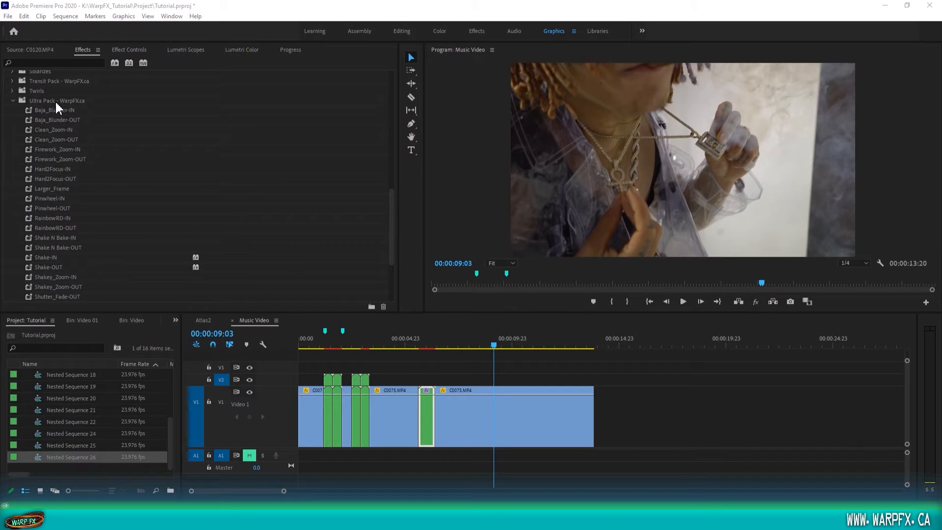
# Find Chaos_Flash-OUT among the Sauce Pack - WarpFX.ca presets and read its usage notes
pyautogui.scroll(6, 63, 231)
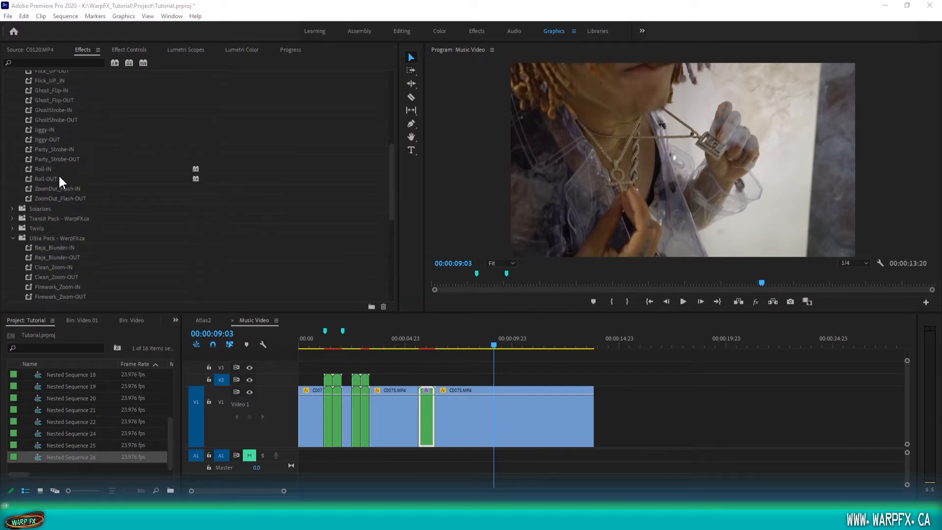
pyautogui.scroll(3, 59, 177)
pyautogui.click(48, 110)
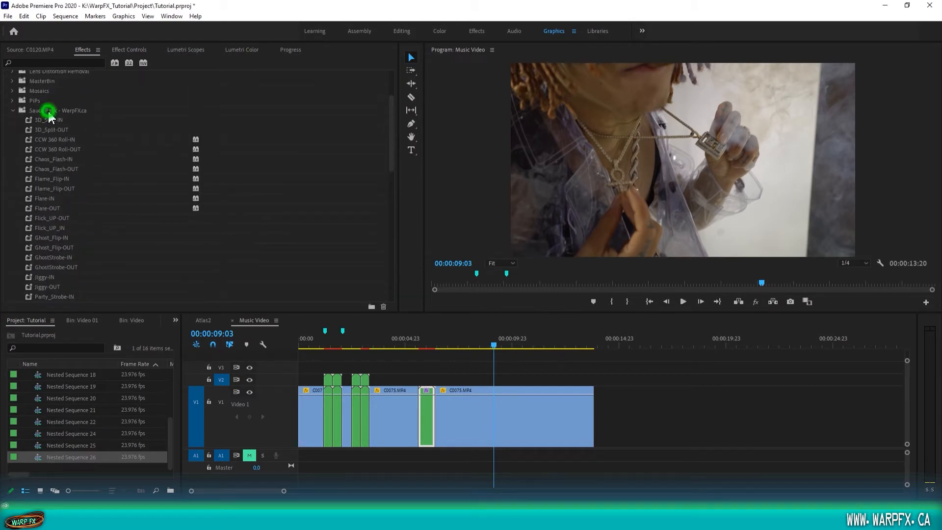
pyautogui.click(54, 168)
pyautogui.moveTo(54, 169)
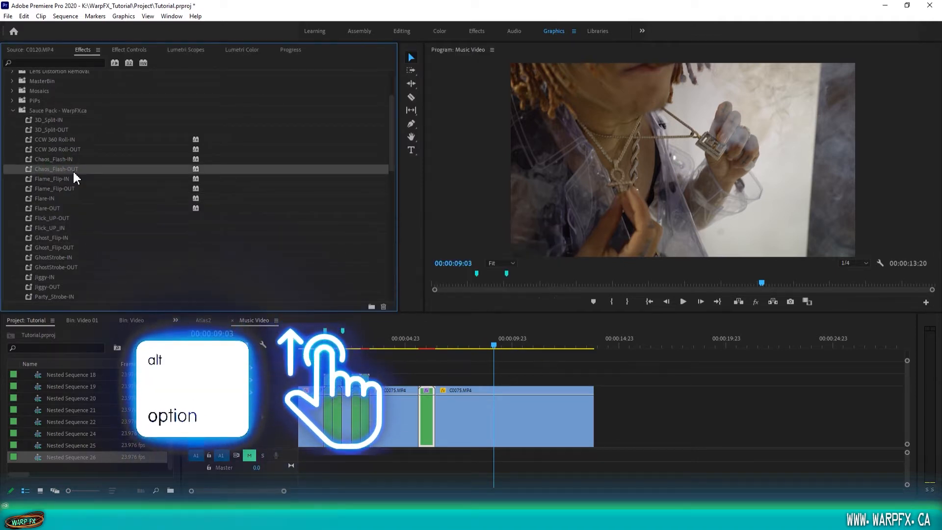
# Cut C0075.MP4 at 00:00:09:03 and about ten frames before and after it, and nest each of the two short pieces
pyautogui.press('c')
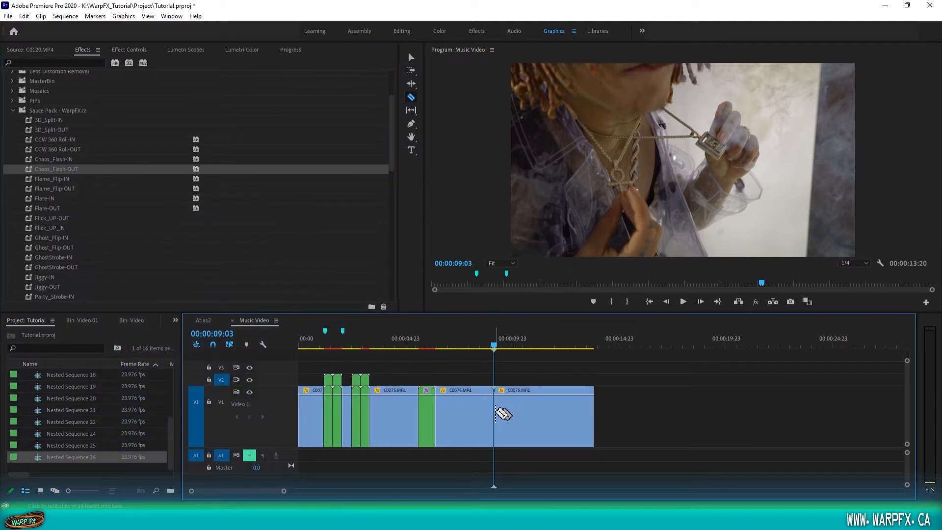
pyautogui.click(494, 412)
pyautogui.click(484, 413)
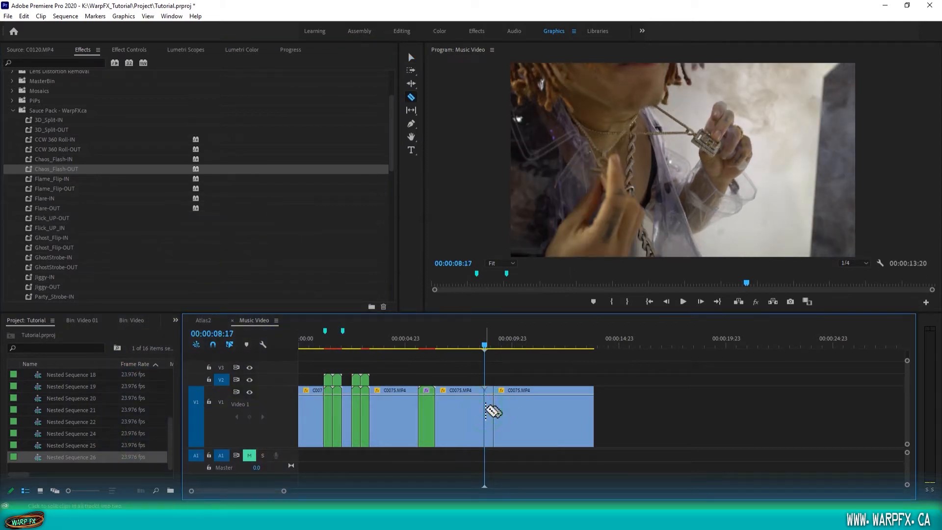
pyautogui.press('space')
pyautogui.click(504, 406)
pyautogui.press('v')
pyautogui.click(490, 391)
pyautogui.press('Return')
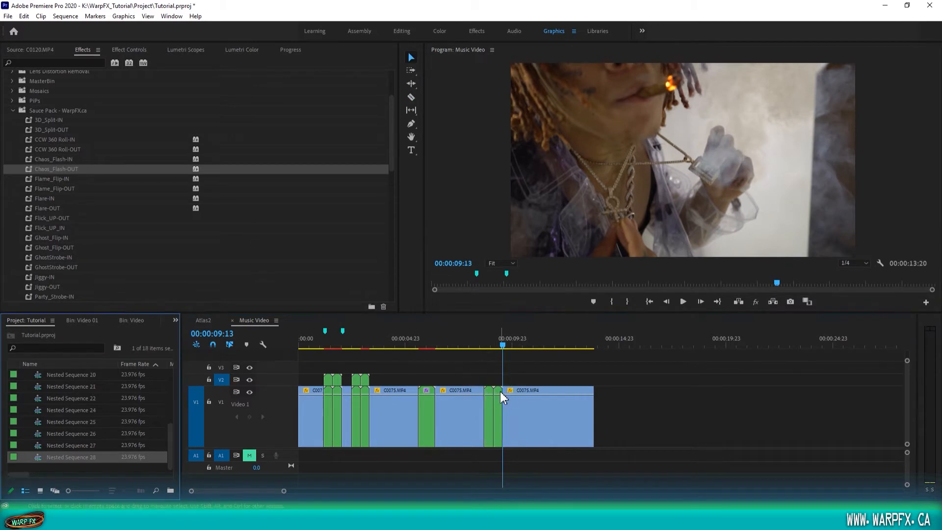
# Read the Chaos_Flash-IN notes and duplicate the two short nests onto V2 directly above the originals
pyautogui.click(481, 345)
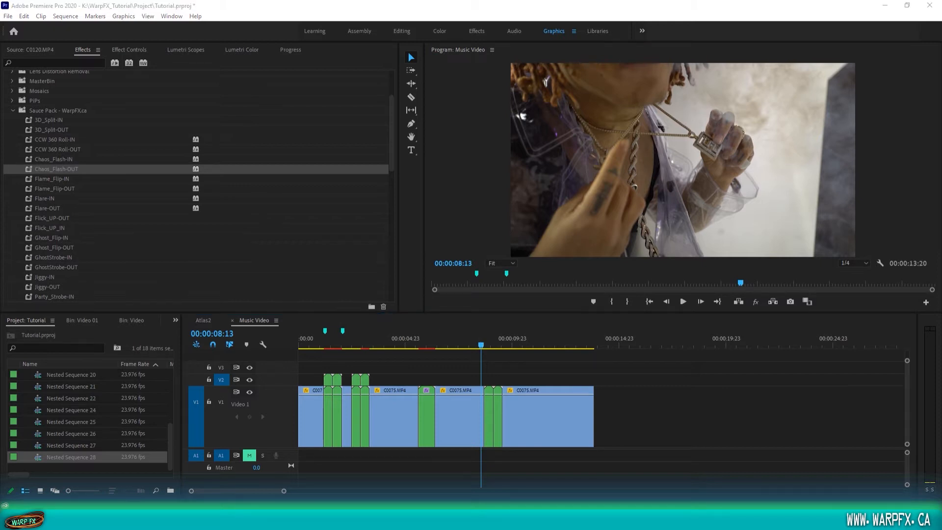
pyautogui.click(66, 161)
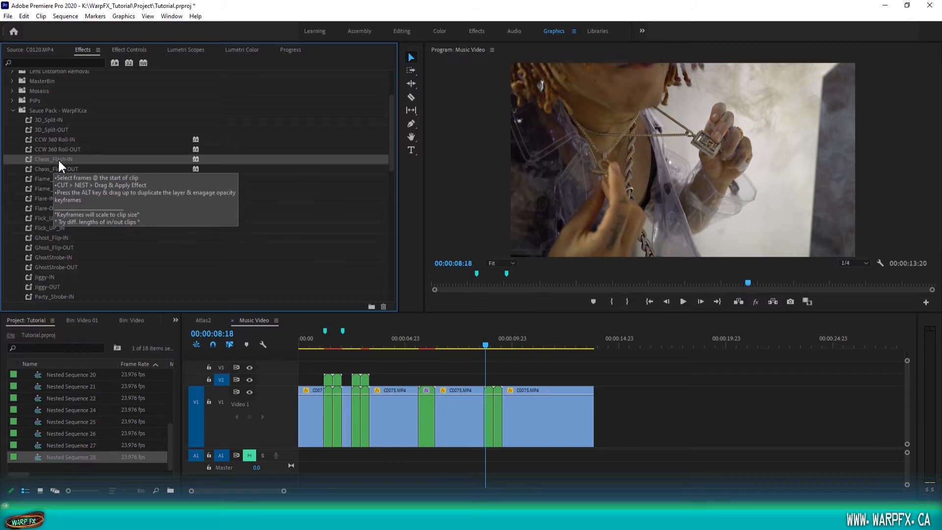
pyautogui.moveTo(498, 378)
pyautogui.mouseDown()
pyautogui.moveTo(491, 391)
pyautogui.moveTo(492, 384)
pyautogui.mouseUp()
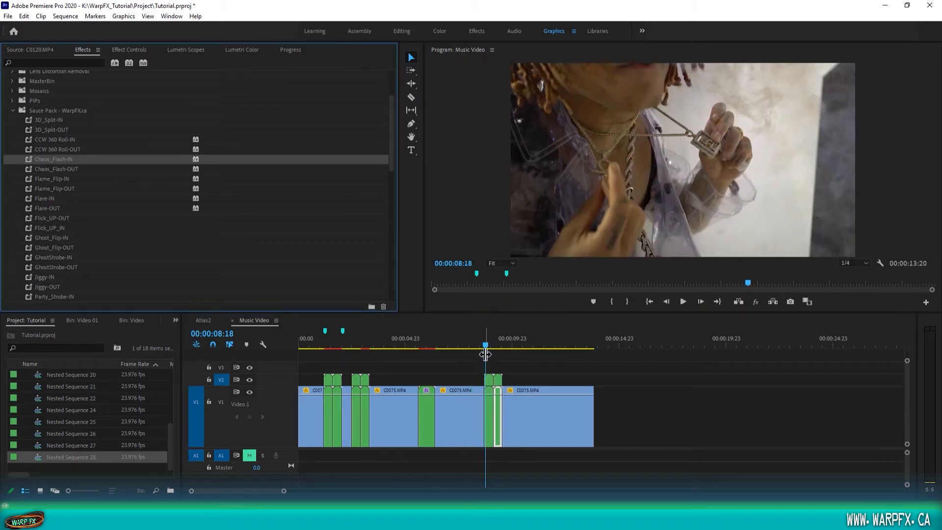
# Apply Chaos_Flash-OUT to the nests before the cut and Chaos_Flash-IN to the nests after it
pyautogui.moveTo(54, 170); pyautogui.dragTo(487, 388)
pyautogui.moveTo(69, 169); pyautogui.dragTo(485, 385)
pyautogui.moveTo(73, 158); pyautogui.dragTo(498, 404)
pyautogui.moveTo(69, 159); pyautogui.dragTo(491, 377)
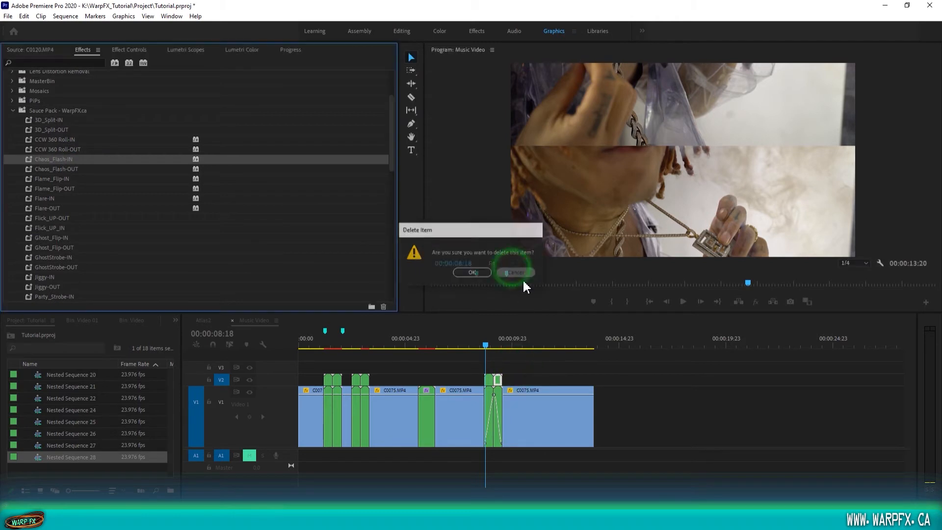
# Cancel the preset deletion, undo the last preset changes and try to remove the nest copies on V2
pyautogui.click(522, 279)
pyautogui.moveTo(519, 367); pyautogui.dragTo(483, 379)
pyautogui.hotkey('ctrl', 'z')
pyautogui.hotkey('ctrl', 'z')
pyautogui.hotkey('ctrl', 'z')
pyautogui.moveTo(510, 379); pyautogui.dragTo(483, 370)
pyautogui.press('Delete')
# Reapply Chaos_Flash-OUT to the nest before the cut and Chaos_Flash-IN to the nest after it
pyautogui.moveTo(60, 169); pyautogui.dragTo(489, 416)
pyautogui.moveTo(47, 165); pyautogui.dragTo(493, 380)
pyautogui.click(490, 380)
# Preview the Chaos_Flash transition and inspect the effect settings of the V2 nest before the cut
pyautogui.moveTo(485, 346); pyautogui.dragTo(490, 346)
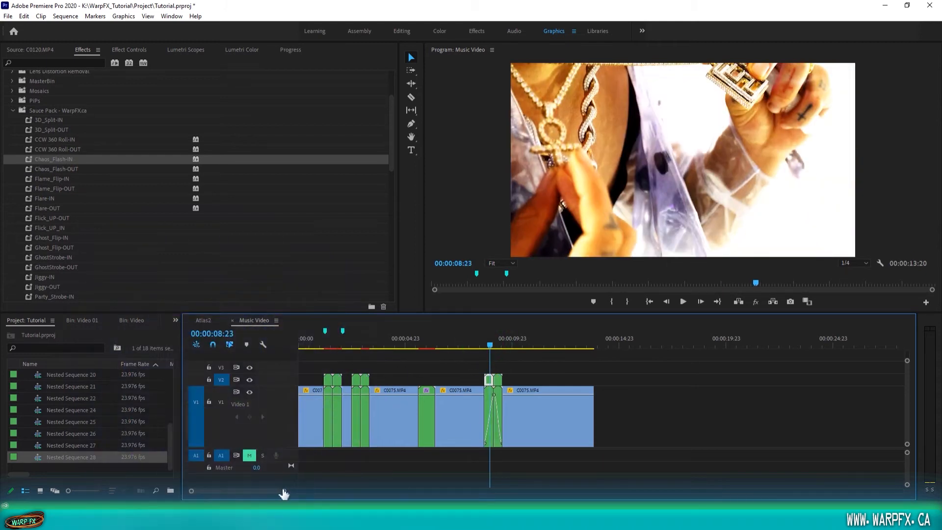
pyautogui.moveTo(284, 491); pyautogui.dragTo(258, 492)
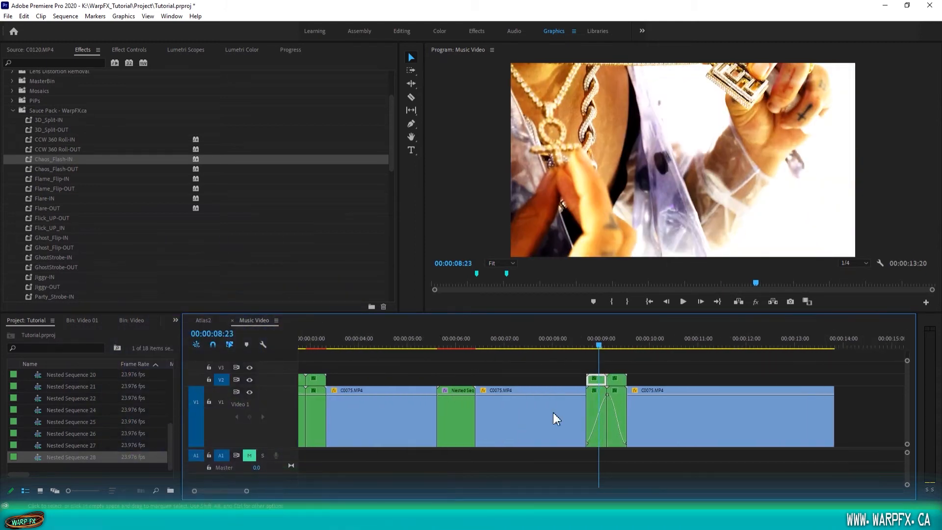
pyautogui.click(593, 381)
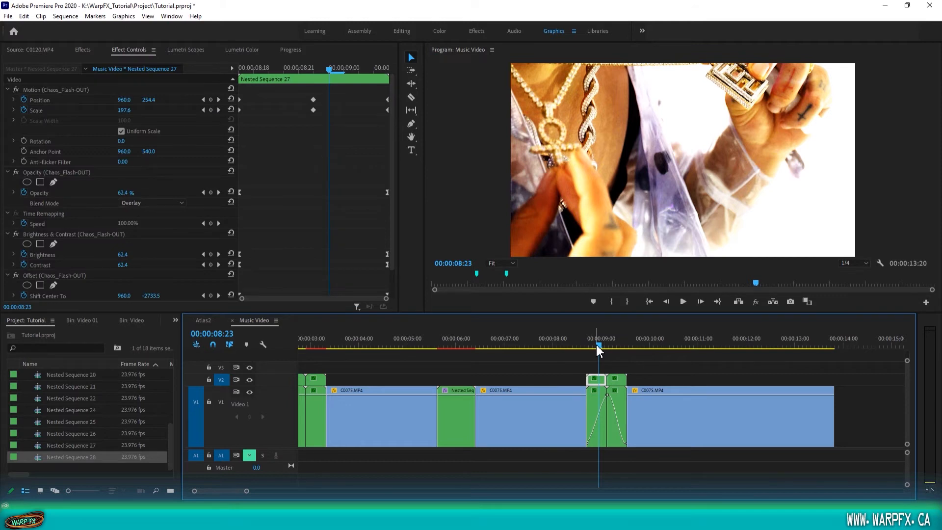
pyautogui.moveTo(600, 347)
pyautogui.mouseDown()
pyautogui.moveTo(605, 354)
pyautogui.moveTo(594, 350)
pyautogui.mouseUp()
# Split the last C0075.MP4 clip at 00:00:11:09 and nest its final section
pyautogui.click(746, 407)
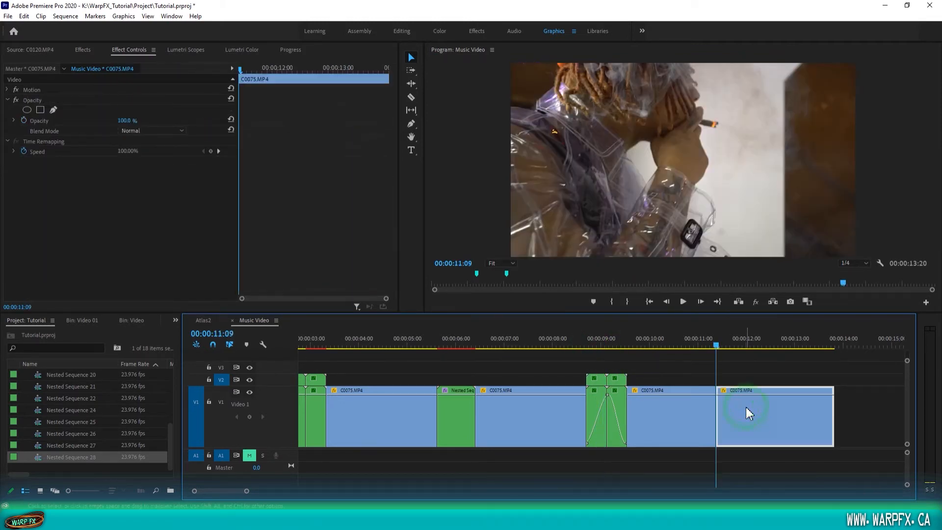
pyautogui.hotkey('ctrl', 'n')
pyautogui.press('Return')
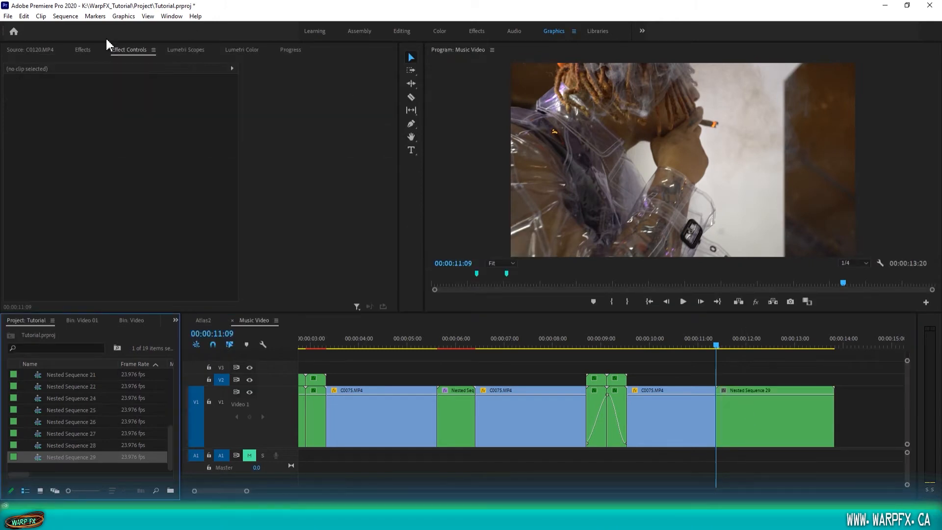
# Apply the Larger_Frame preset from the Ultra Pack - WarpFX.ca folder to the final nested clip
pyautogui.click(79, 50)
pyautogui.scroll(3, 43, 151)
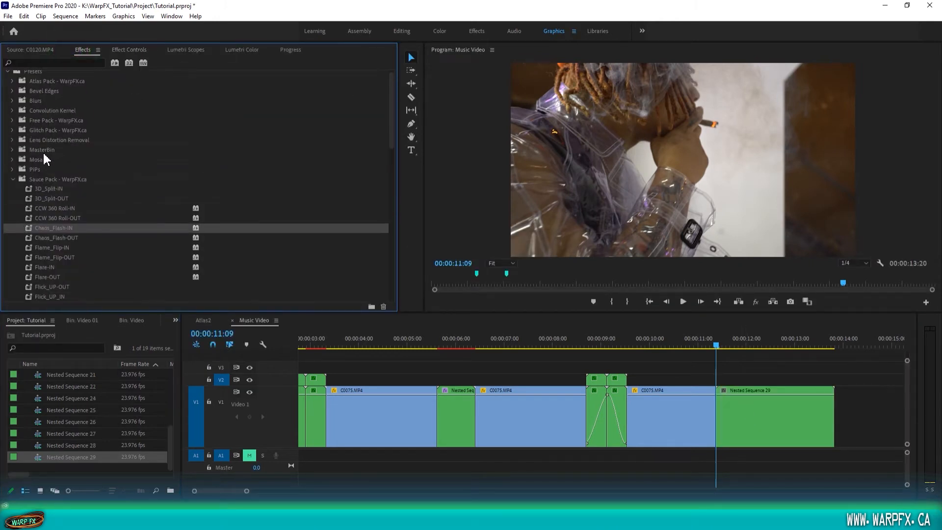
pyautogui.click(13, 184)
pyautogui.scroll(-5, 30, 197)
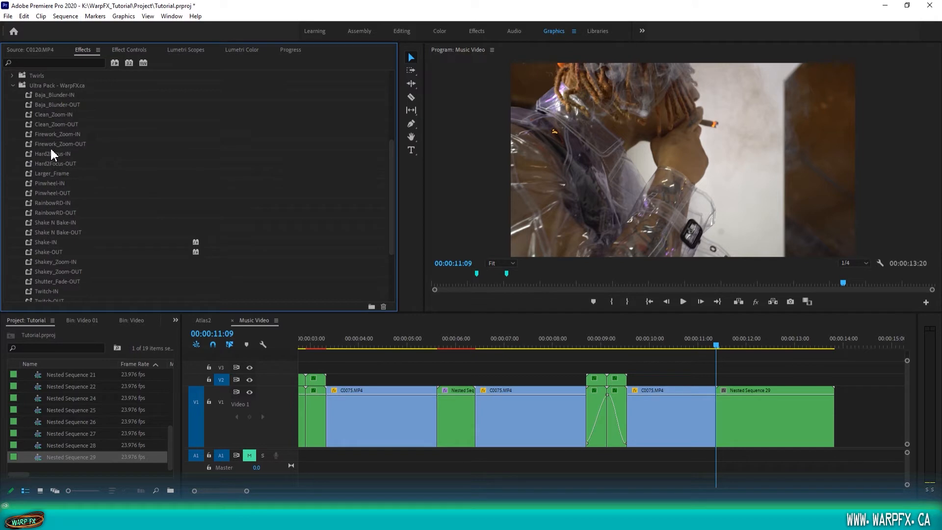
pyautogui.moveTo(56, 172); pyautogui.dragTo(764, 401)
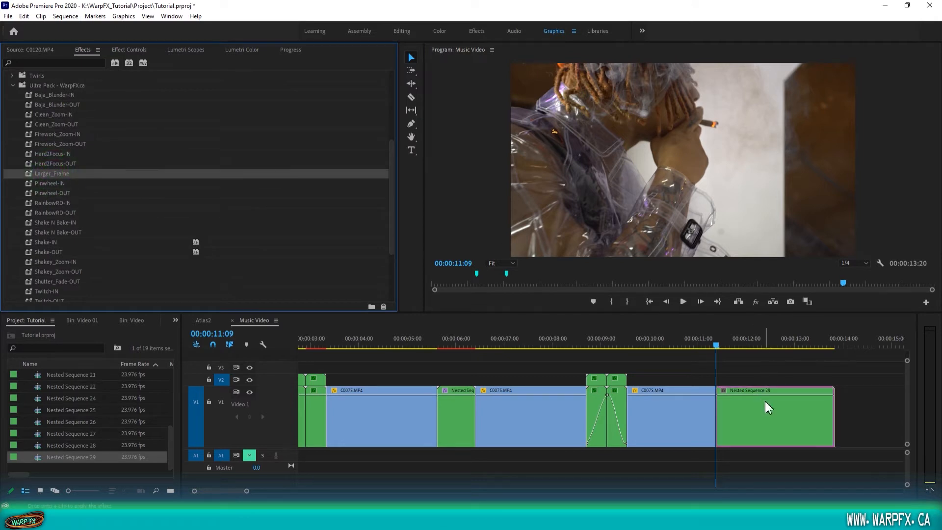
# Try scaling the final nest down to 80, and undo both the scale change and the Larger_Frame preset
pyautogui.click(750, 339)
pyautogui.click(131, 50)
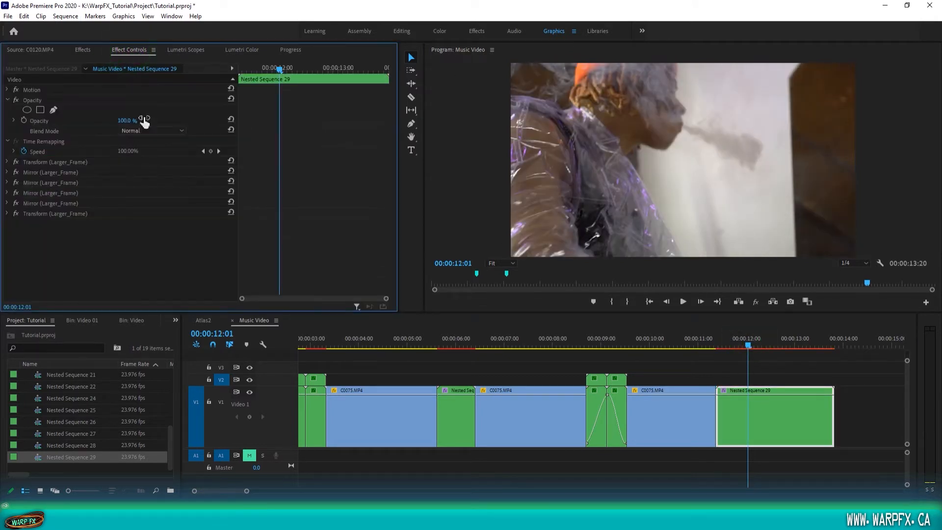
pyautogui.click(7, 90)
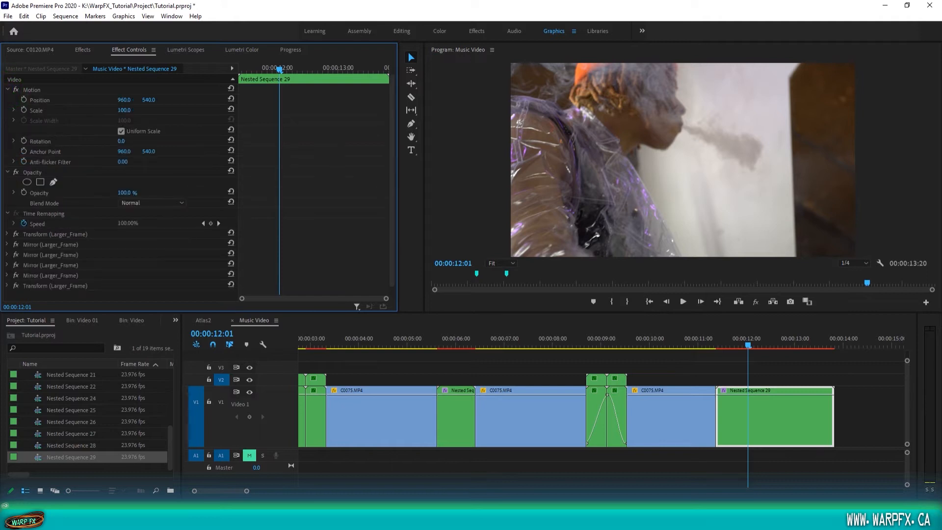
pyautogui.moveTo(122, 110)
pyautogui.mouseDown()
pyautogui.moveTo(88, 110)
pyautogui.moveTo(123, 110)
pyautogui.moveTo(99, 110)
pyautogui.moveTo(111, 111)
pyautogui.mouseUp()
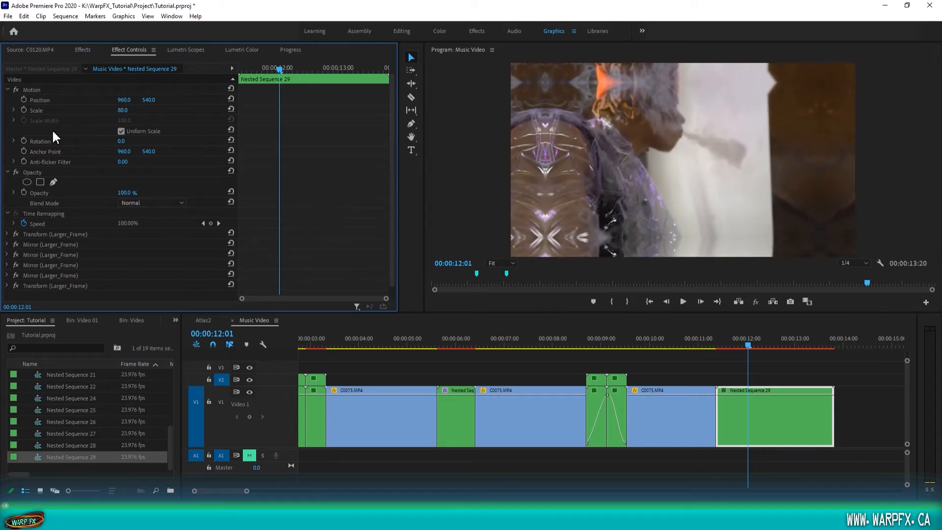
pyautogui.hotkey('ctrl', 'z')
pyautogui.hotkey('ctrl', 'z')
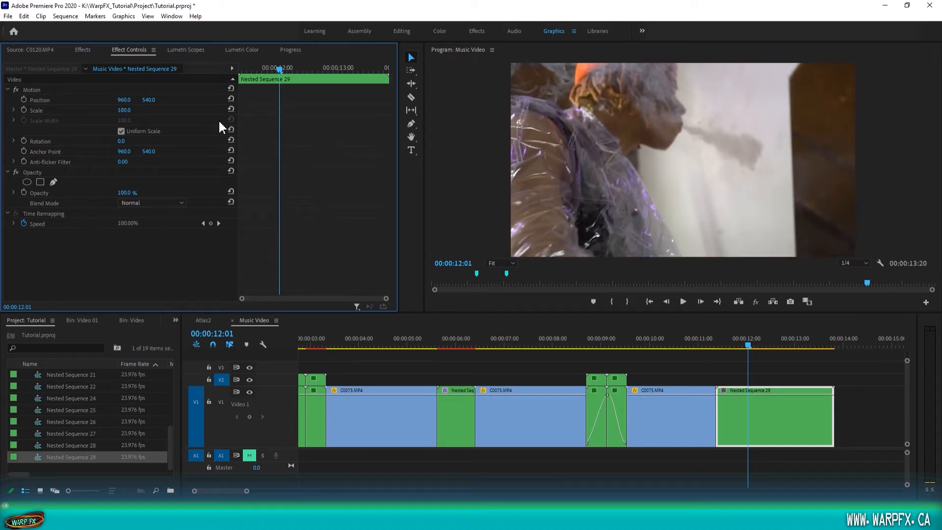
# Set the final nest's scale to 123 and rotation to -31°, and keyframe its position, scale and rotation at 00:00:12:01
pyautogui.moveTo(129, 110); pyautogui.dragTo(177, 111)
pyautogui.moveTo(121, 141); pyautogui.dragTo(115, 107)
pyautogui.click(24, 110)
pyautogui.click(23, 100)
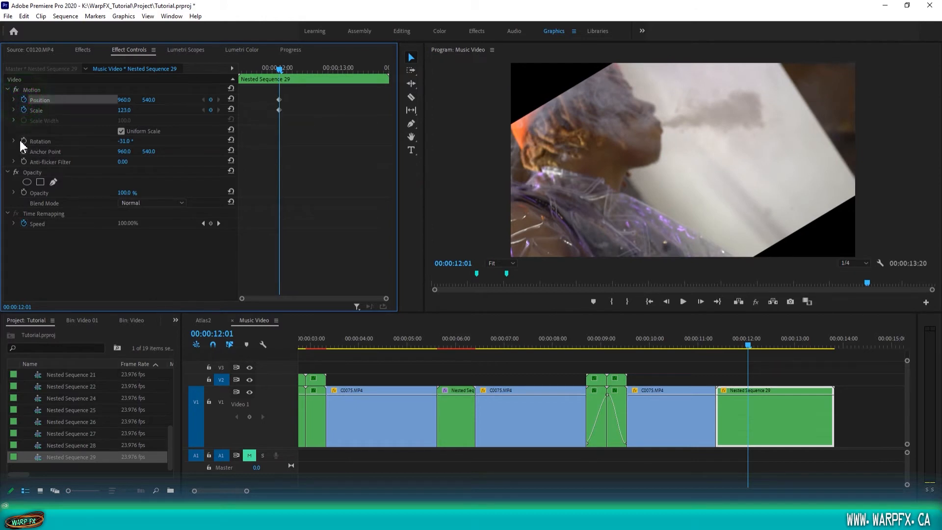
pyautogui.click(23, 141)
# Keyframe the default scale and rotation at the nest's start, and move the second set of keyframes to shortly after 00:00:13:00
pyautogui.click(276, 139)
pyautogui.click(231, 110)
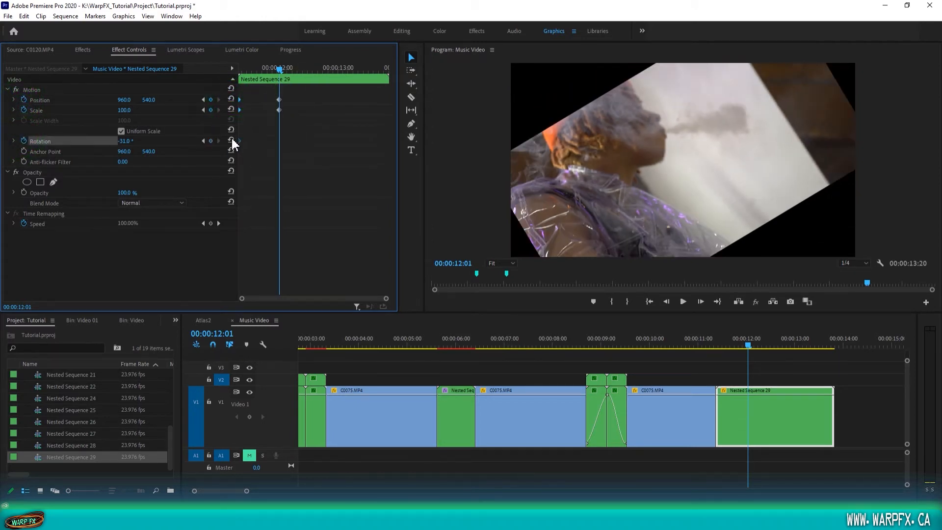
pyautogui.click(230, 140)
pyautogui.click(280, 104)
pyautogui.moveTo(280, 104); pyautogui.dragTo(349, 139)
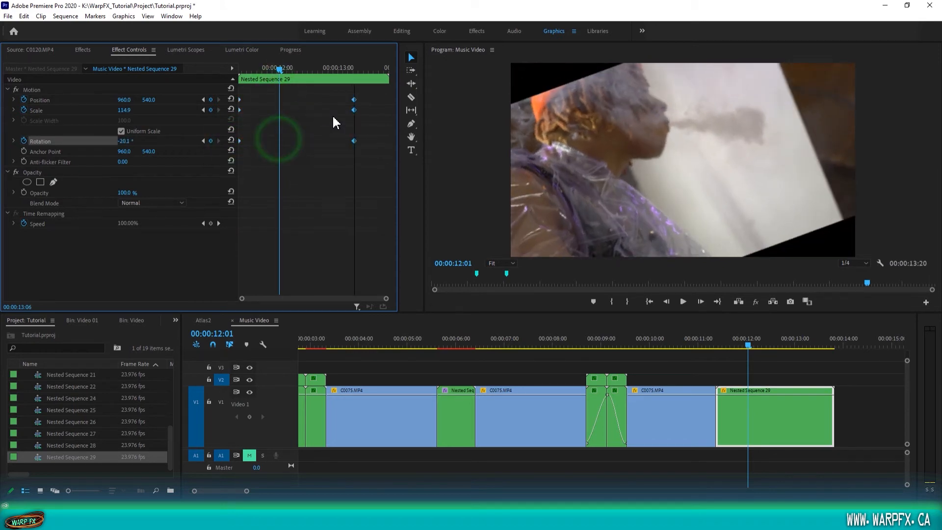
pyautogui.moveTo(269, 65)
pyautogui.mouseDown()
pyautogui.moveTo(253, 61)
pyautogui.moveTo(353, 72)
pyautogui.moveTo(284, 70)
pyautogui.mouseUp()
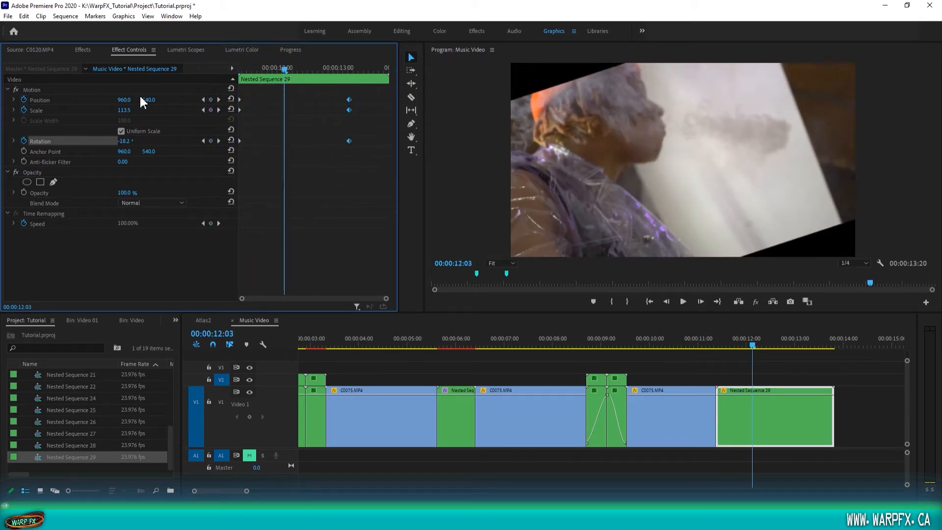
# Remove the position, scale and rotation keyframes from the final nest, and reset its scale and rotation
pyautogui.click(23, 109)
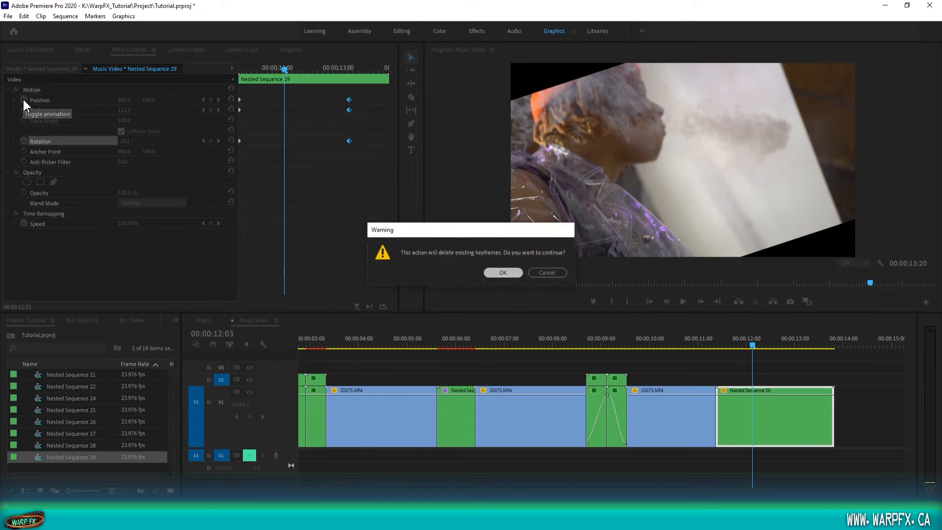
pyautogui.press('Return')
pyautogui.click(24, 99)
pyautogui.press('Return')
pyautogui.click(23, 140)
pyautogui.press('Return')
pyautogui.click(231, 108)
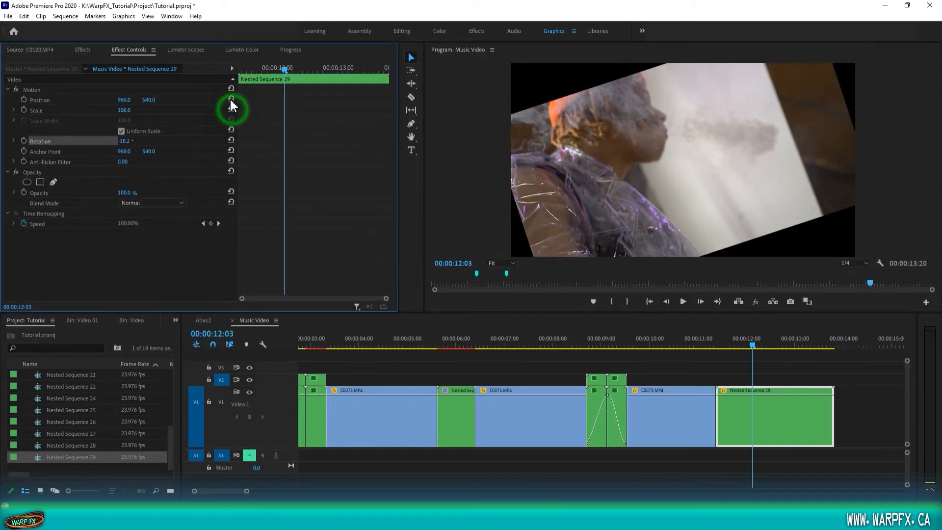
pyautogui.click(231, 140)
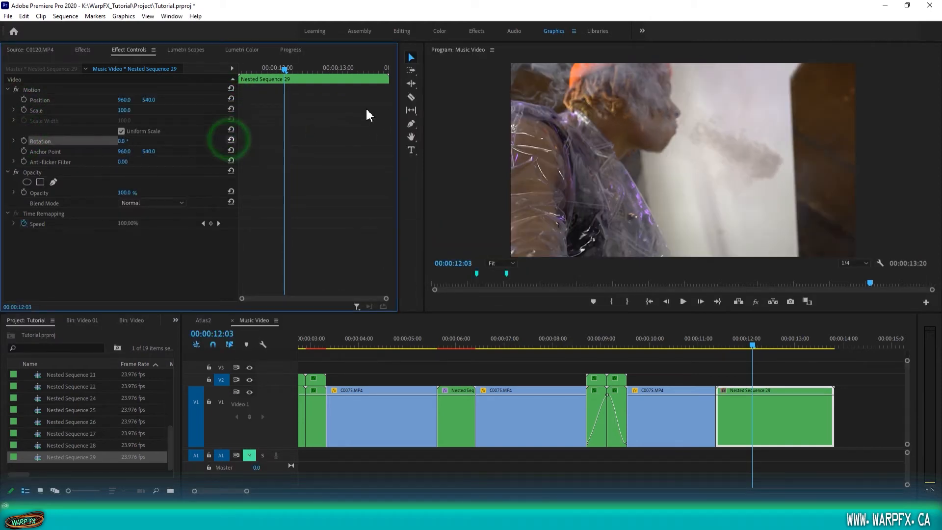
# Apply the Larger_Frame preset to the final nest and show its effect settings
pyautogui.click(83, 50)
pyautogui.moveTo(57, 175); pyautogui.dragTo(758, 404)
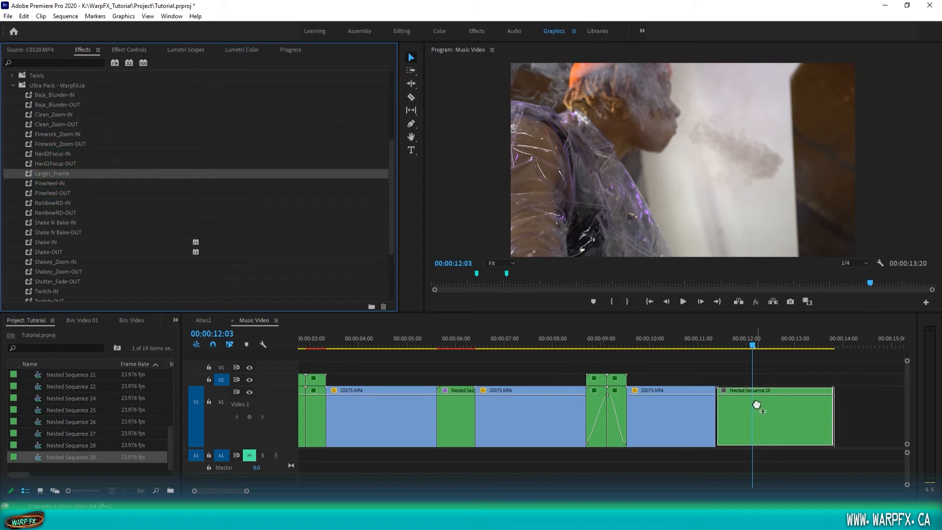
pyautogui.click(134, 50)
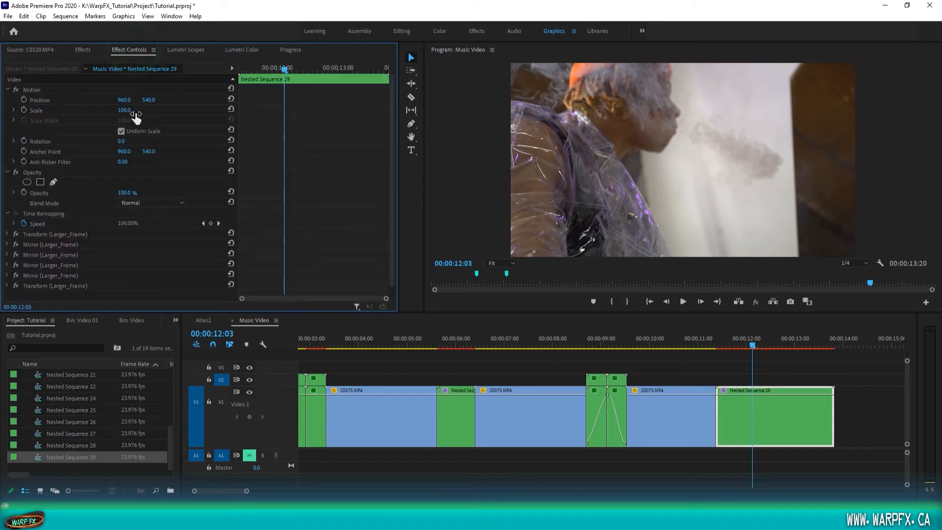
# Set the final nest's scale to 50 and keyframe its position, scale and rotation at the nest's start
pyautogui.write('50')
pyautogui.press('Return')
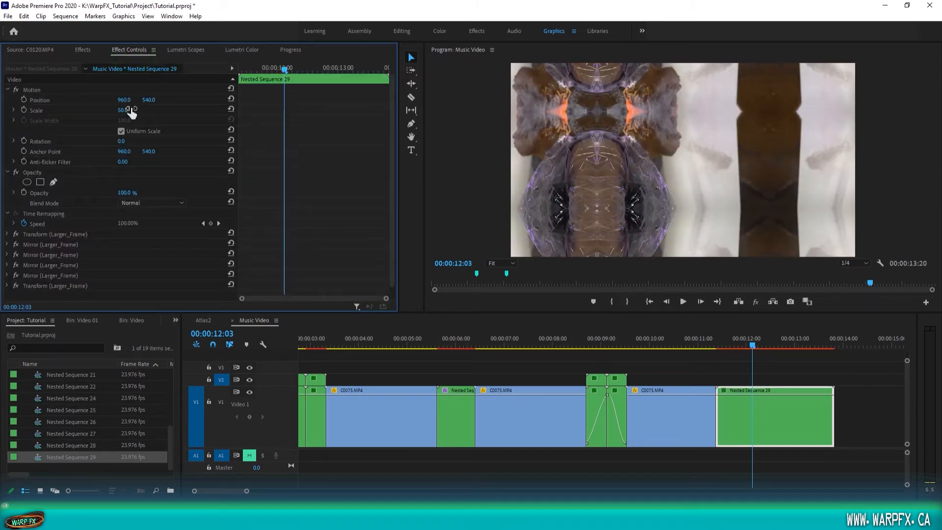
pyautogui.click(24, 110)
pyautogui.click(23, 100)
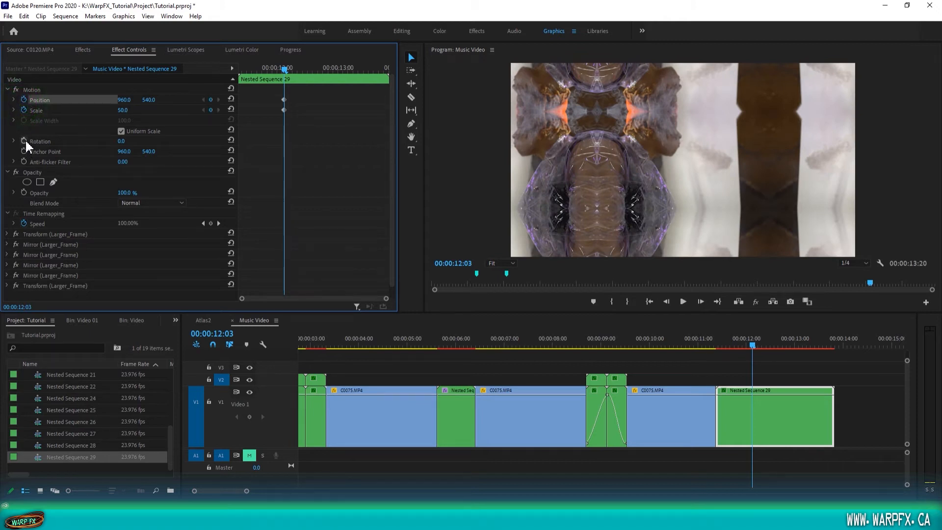
pyautogui.click(23, 141)
pyautogui.click(259, 96)
pyautogui.click(283, 140)
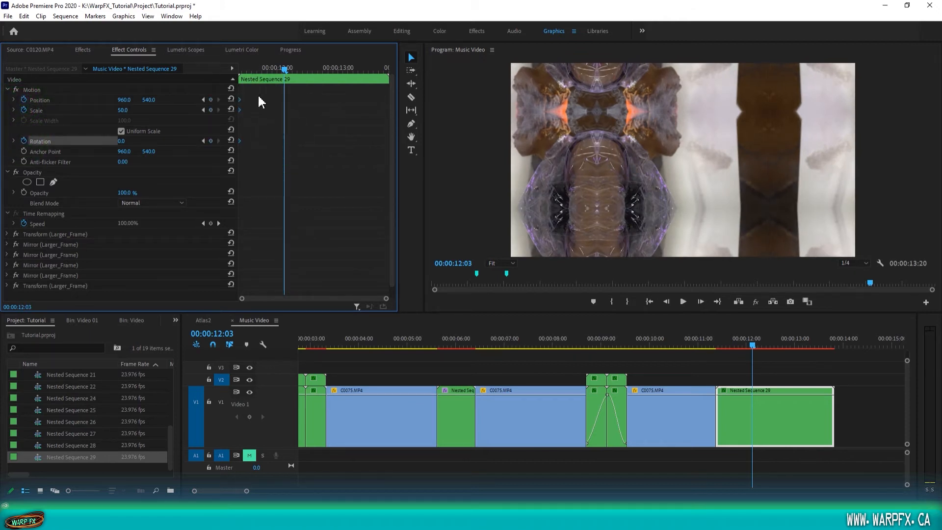
# Give the final nest position 1105, 567, scale 119 and rotation -13°, and place these keyframes at the nest's start
pyautogui.moveTo(121, 141); pyautogui.dragTo(115, 141)
pyautogui.moveTo(129, 110); pyautogui.dragTo(162, 110)
pyautogui.moveTo(125, 100); pyautogui.dragTo(162, 101)
pyautogui.click(129, 110)
pyautogui.write('119')
pyautogui.press('Return')
pyautogui.moveTo(277, 96); pyautogui.dragTo(147, 134)
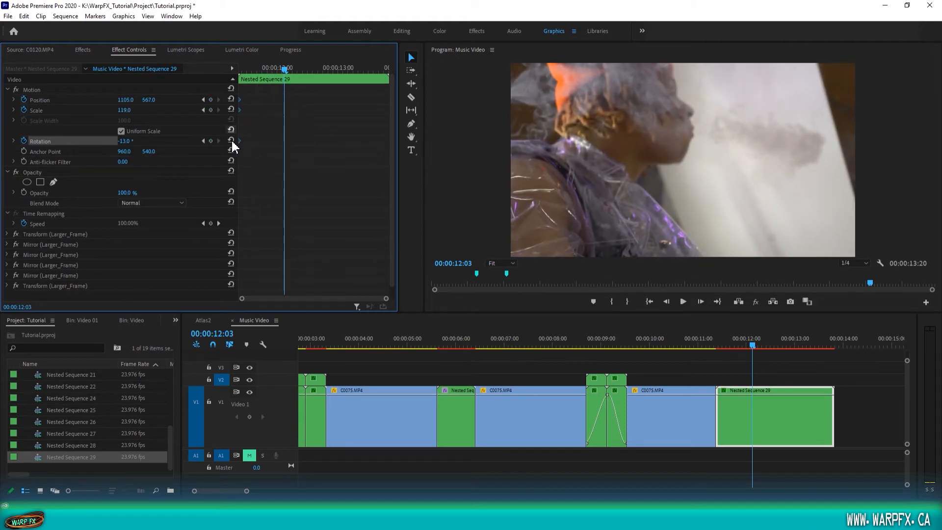
# Reset position, scale and rotation in a second set of keyframes at the nest's end, and play back the animation
pyautogui.click(231, 140)
pyautogui.click(231, 108)
pyautogui.click(231, 98)
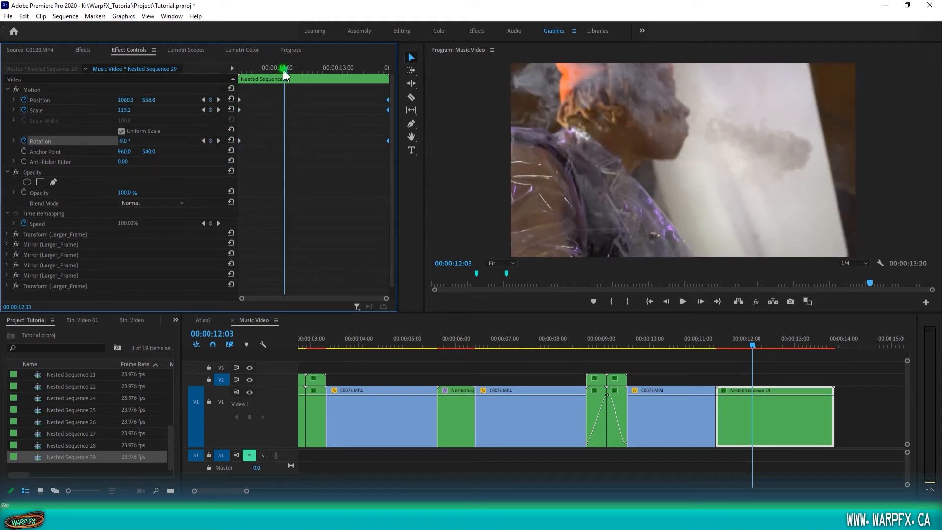
pyautogui.moveTo(283, 69); pyautogui.dragTo(167, 71)
pyautogui.press('space')
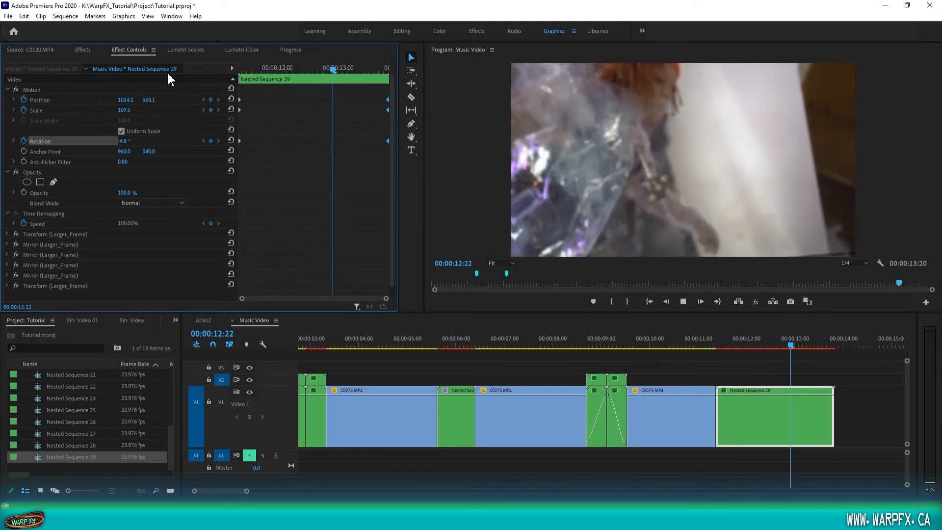
pyautogui.press('space')
# Move the second set of keyframes close to the nest's start and play back the faster motion
pyautogui.moveTo(386, 110); pyautogui.dragTo(244, 112)
pyautogui.click(255, 69)
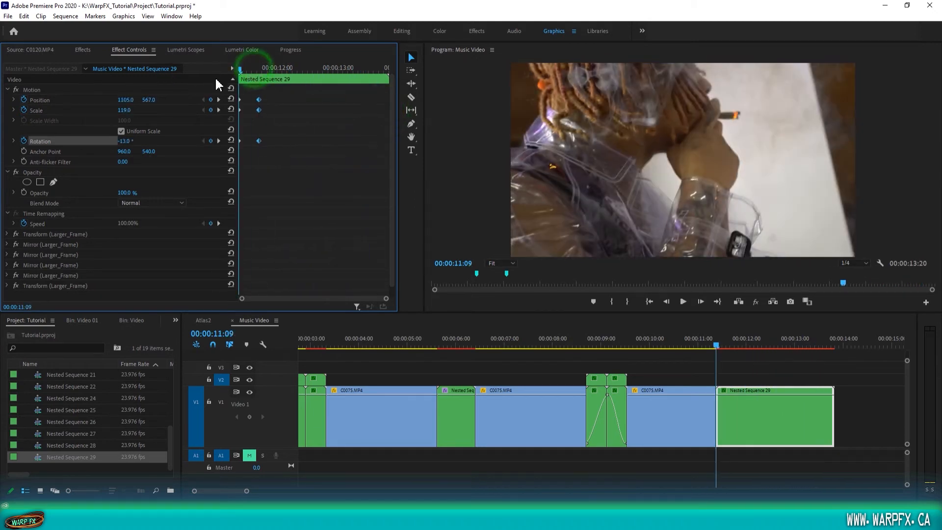
pyautogui.press('space')
pyautogui.moveTo(252, 71); pyautogui.dragTo(240, 69)
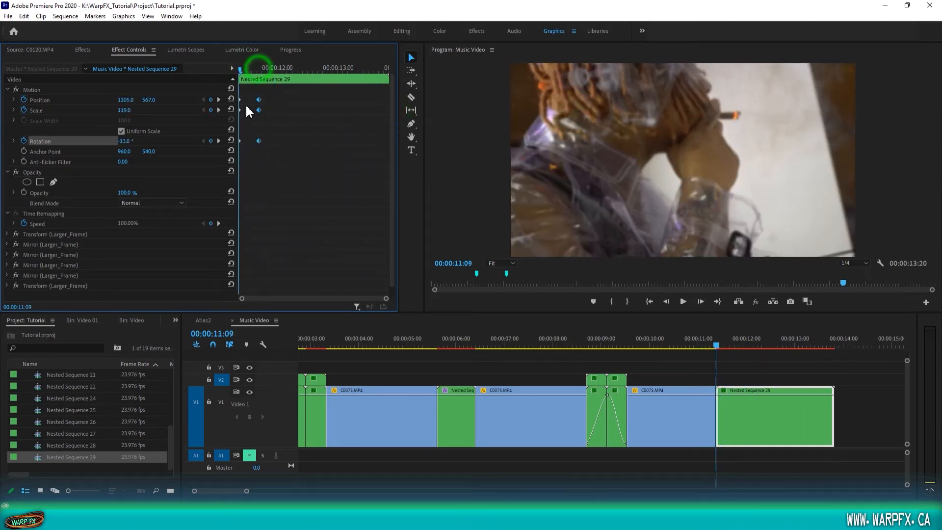
# At the nest's start, set the scale to 109, the rotation to -54° and the horizontal position to 882
pyautogui.moveTo(124, 109); pyautogui.dragTo(110, 110)
pyautogui.moveTo(124, 141); pyautogui.dragTo(104, 140)
pyautogui.moveTo(124, 99); pyautogui.dragTo(15, 100)
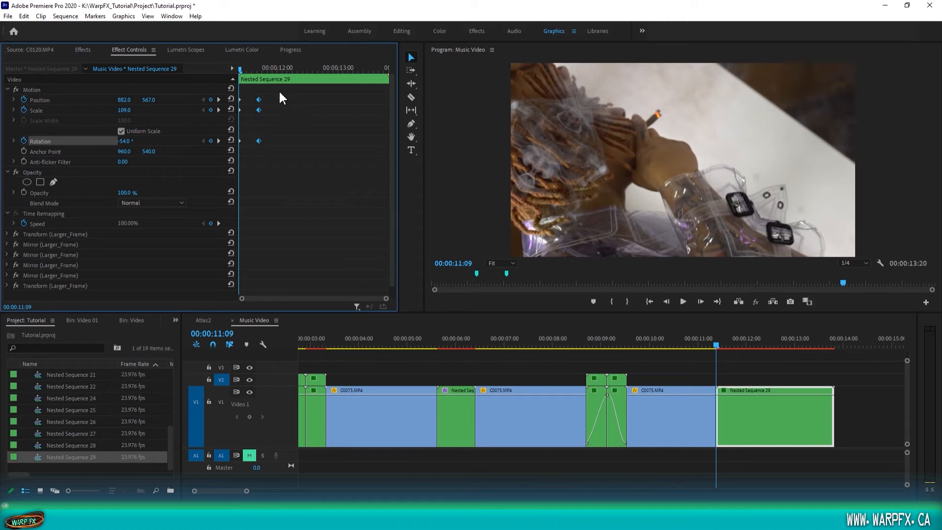
# Move the second set of keyframes to shortly after 00:00:12:00 and play back the animation from the nest's start
pyautogui.hotkey('shift', 'Right')
pyautogui.hotkey('shift', 'Right')
pyautogui.hotkey('shift', 'Right')
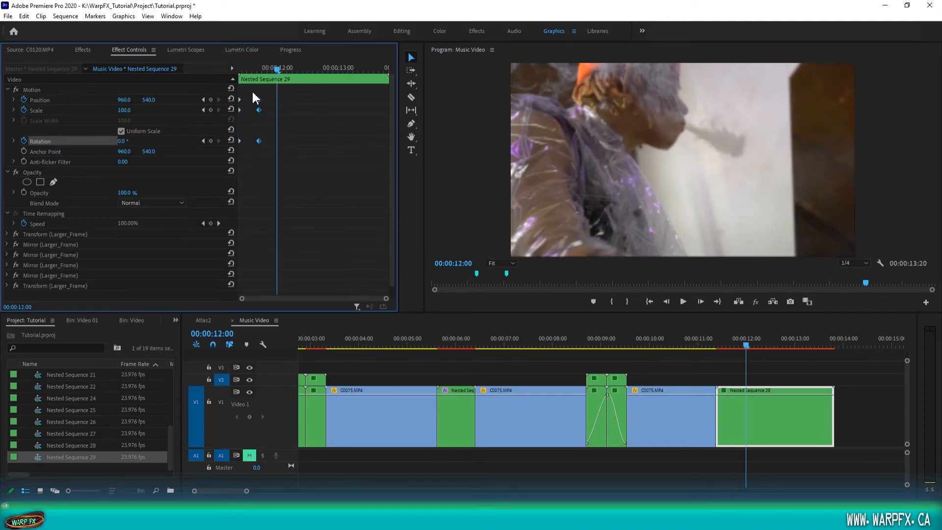
pyautogui.moveTo(259, 141); pyautogui.dragTo(291, 142)
pyautogui.moveTo(255, 68); pyautogui.dragTo(221, 74)
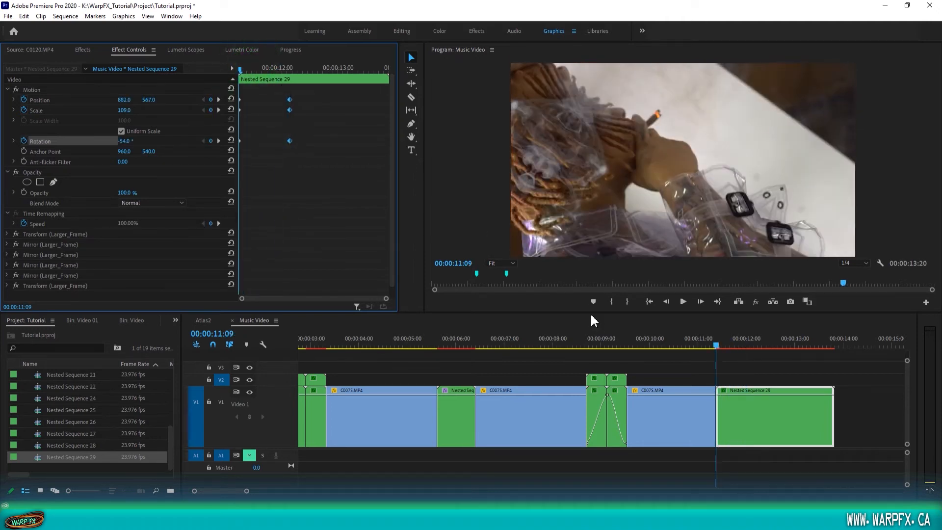
pyautogui.press('space')
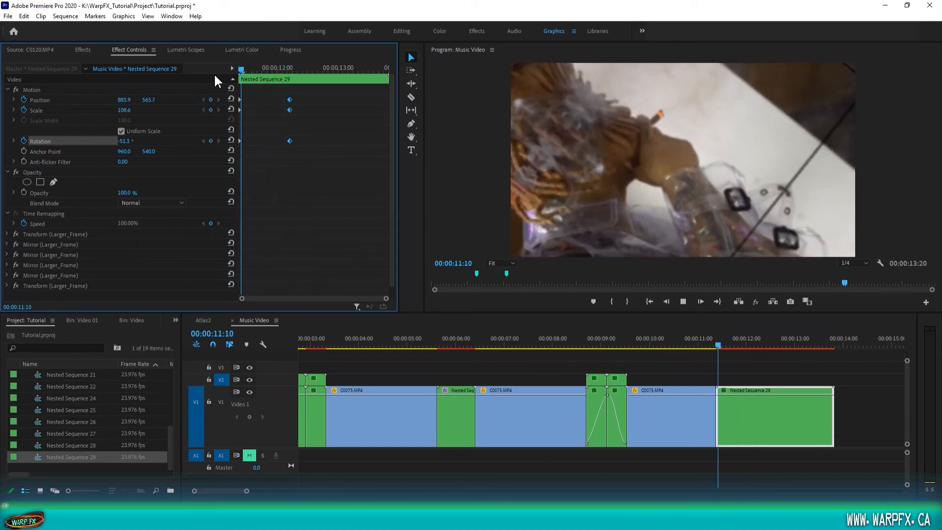
pyautogui.moveTo(270, 72); pyautogui.dragTo(207, 70)
pyautogui.moveTo(288, 72); pyautogui.dragTo(208, 70)
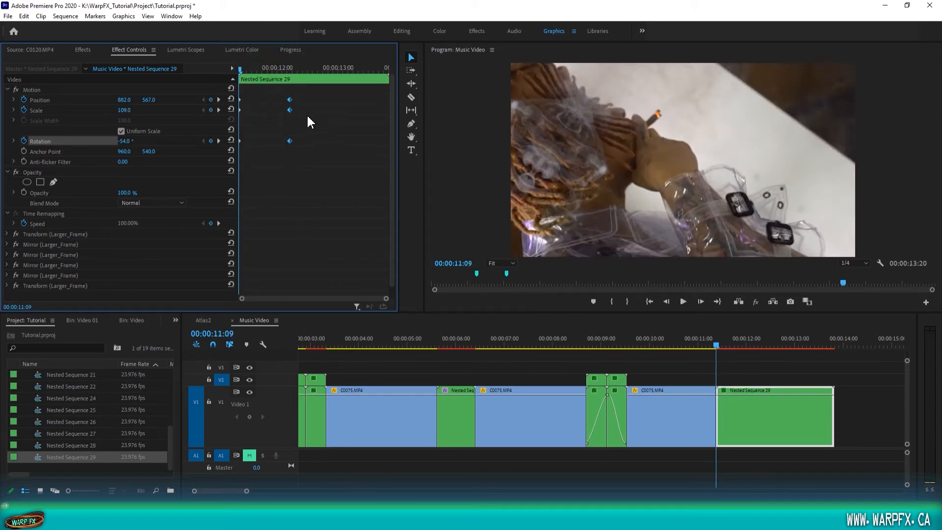
pyautogui.moveTo(125, 110)
pyautogui.mouseDown()
pyautogui.moveTo(83, 110)
pyautogui.moveTo(125, 110)
pyautogui.mouseUp()
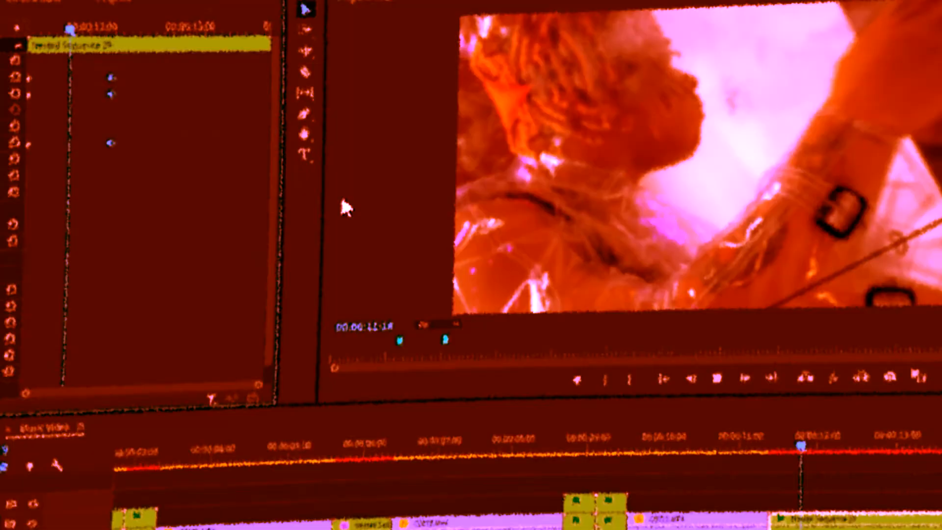
# Cut the C0075.MP4 clip at 00:00:01:15, 00:00:01:05 and 00:00:02:01
pyautogui.click(454, 411)
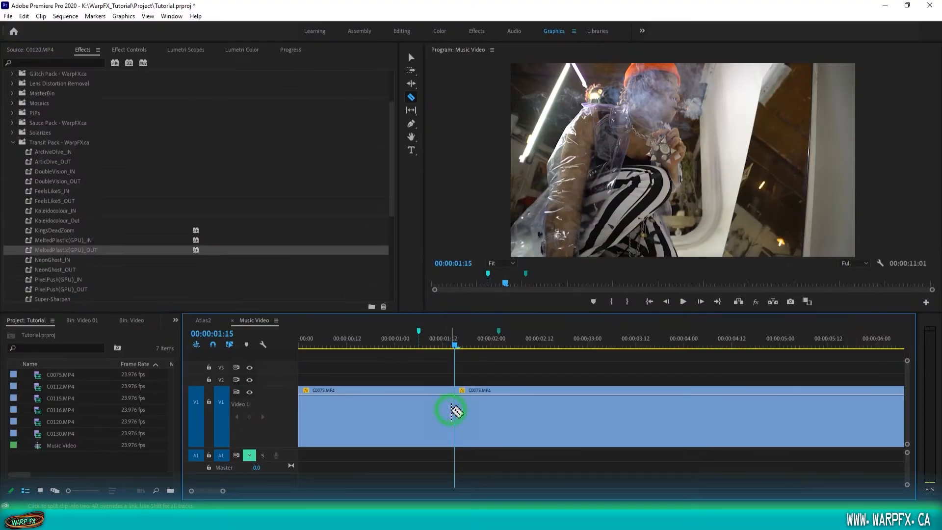
pyautogui.hotkey('shift', 'Left')
pyautogui.hotkey('shift', 'Left')
pyautogui.click(414, 424)
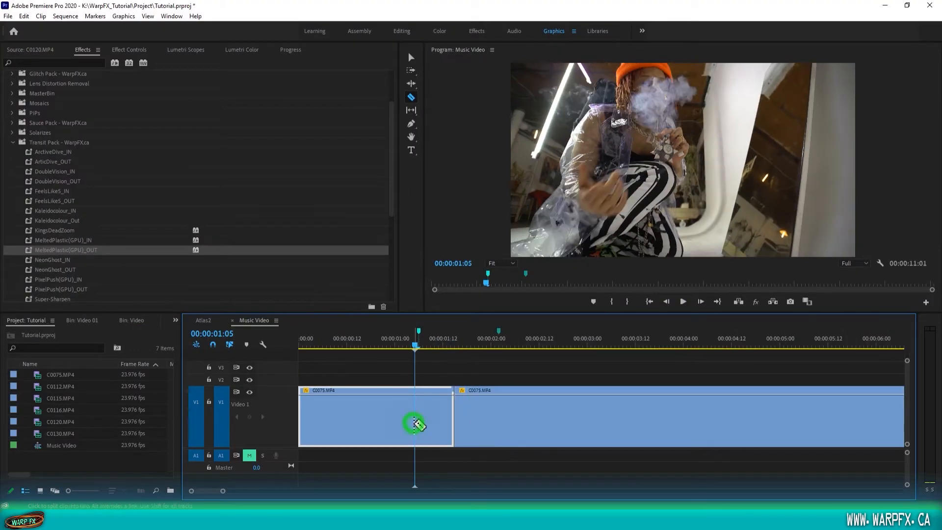
pyautogui.press('space')
pyautogui.click(500, 429)
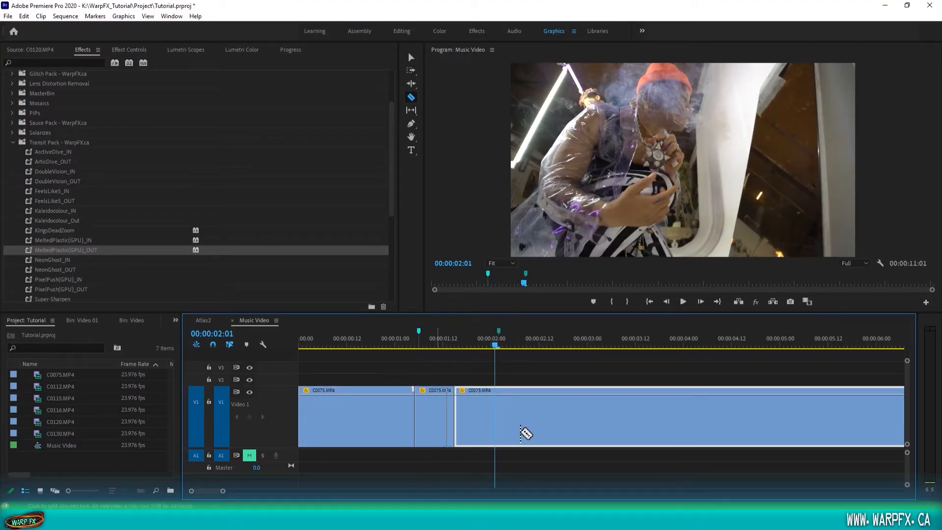
# Nest each of the two short C0075.MP4 segments beside the 00:00:01:15 cut separately, keeping the default names
pyautogui.press('v')
pyautogui.click(473, 423)
pyautogui.hotkey('alt', 'n')
pyautogui.press('Return')
pyautogui.click(437, 421)
pyautogui.hotkey('alt', 'n')
pyautogui.press('Return')
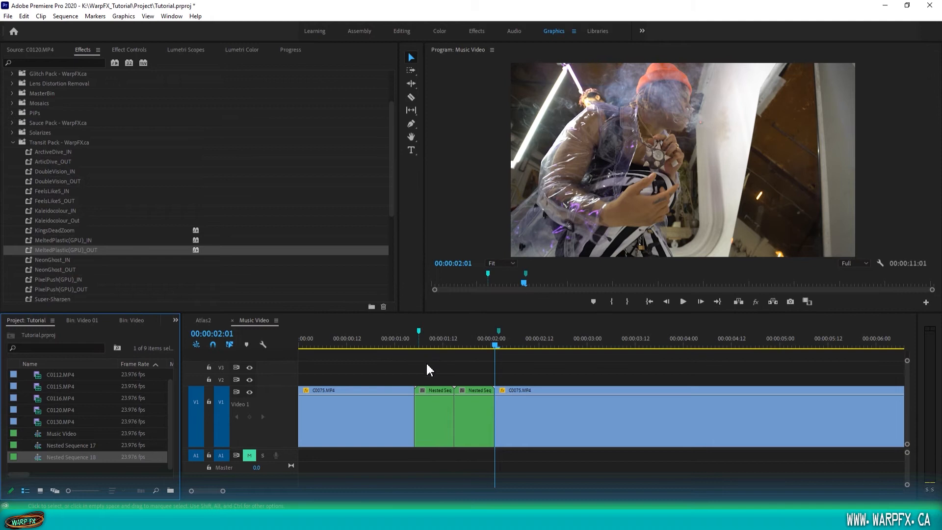
# Collapse the Transit Pack presets, expand the Atlas Pack and examine its four 4Square presets
pyautogui.click(130, 50)
pyautogui.click(82, 50)
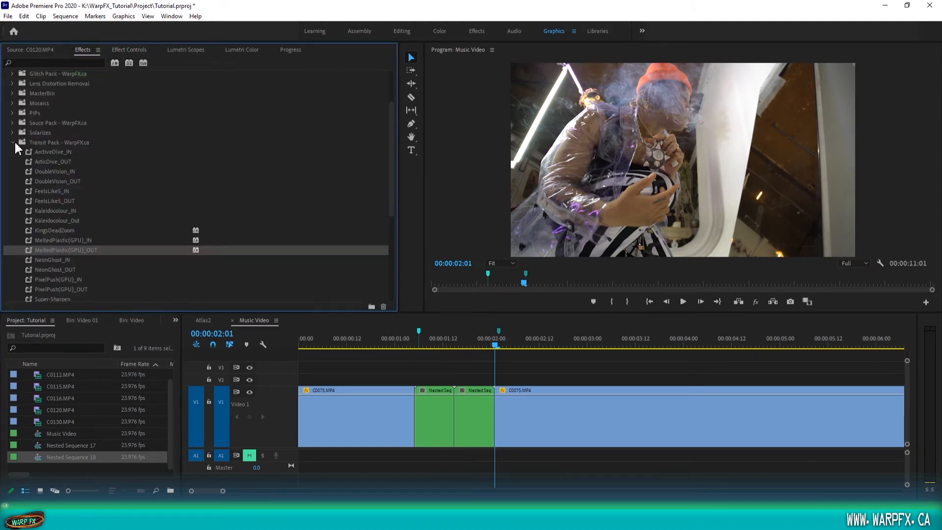
pyautogui.click(12, 142)
pyautogui.click(12, 86)
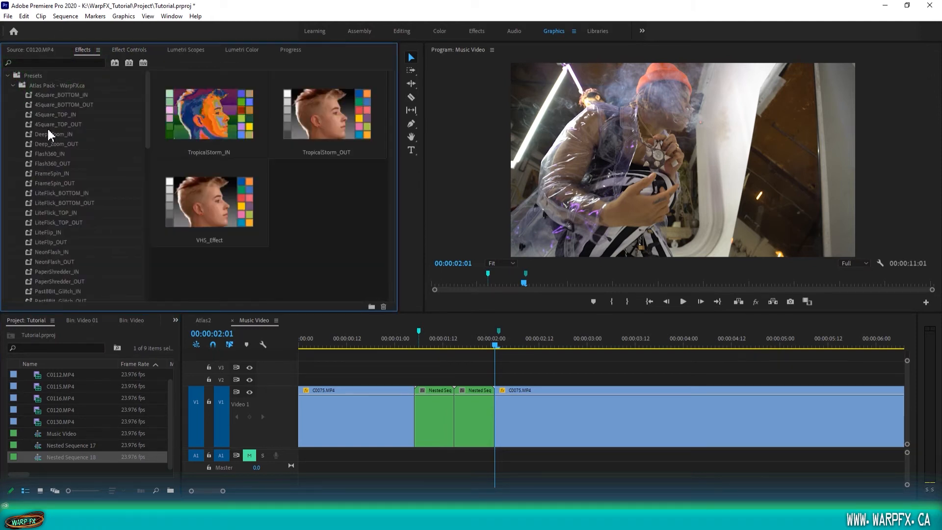
pyautogui.click(81, 105)
pyautogui.click(71, 124)
pyautogui.click(71, 114)
pyautogui.click(77, 94)
pyautogui.click(79, 105)
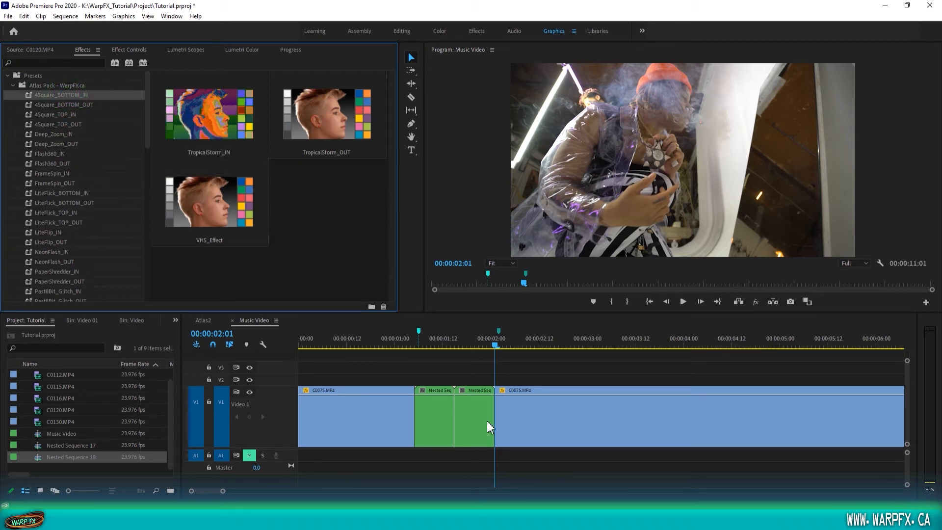
# Duplicate both nested segments onto video track V2, directly above the originals
pyautogui.moveTo(416, 365); pyautogui.dragTo(485, 395)
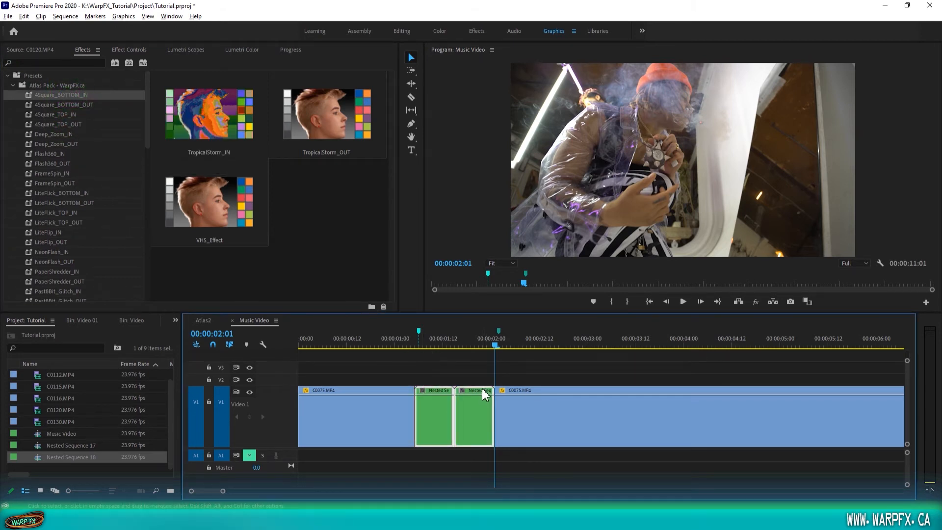
pyautogui.moveTo(482, 392); pyautogui.dragTo(481, 378)
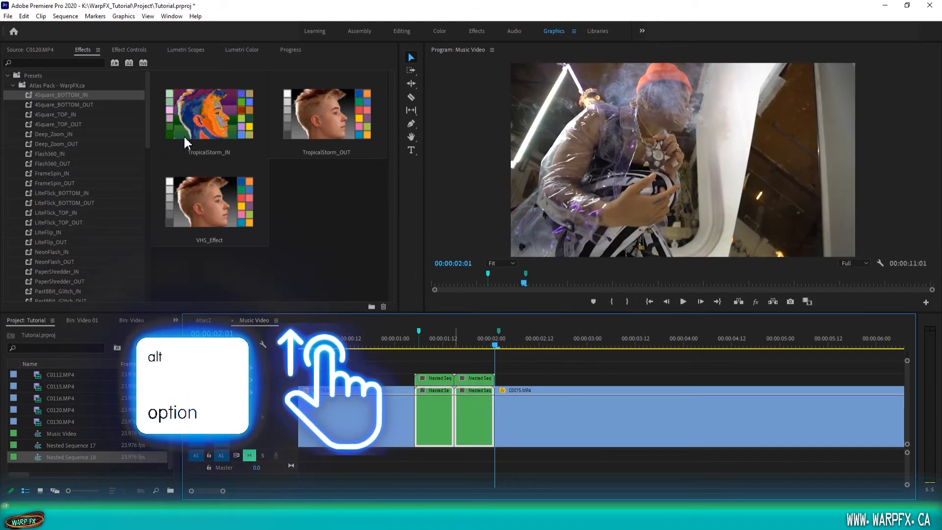
# Apply 4Square_BOTTOM_OUT and 4Square_BOTTOM_IN to the V1 nests and the matching TOP presets to the V2 nests, and preview at 00:00:01:09
pyautogui.moveTo(83, 105); pyautogui.dragTo(297, 269)
pyautogui.click(433, 421)
pyautogui.moveTo(69, 106); pyautogui.dragTo(442, 425)
pyautogui.moveTo(77, 95); pyautogui.dragTo(484, 408)
pyautogui.moveTo(77, 115); pyautogui.dragTo(473, 380)
pyautogui.moveTo(90, 124); pyautogui.dragTo(438, 385)
pyautogui.moveTo(438, 386); pyautogui.dragTo(438, 385)
pyautogui.click(430, 345)
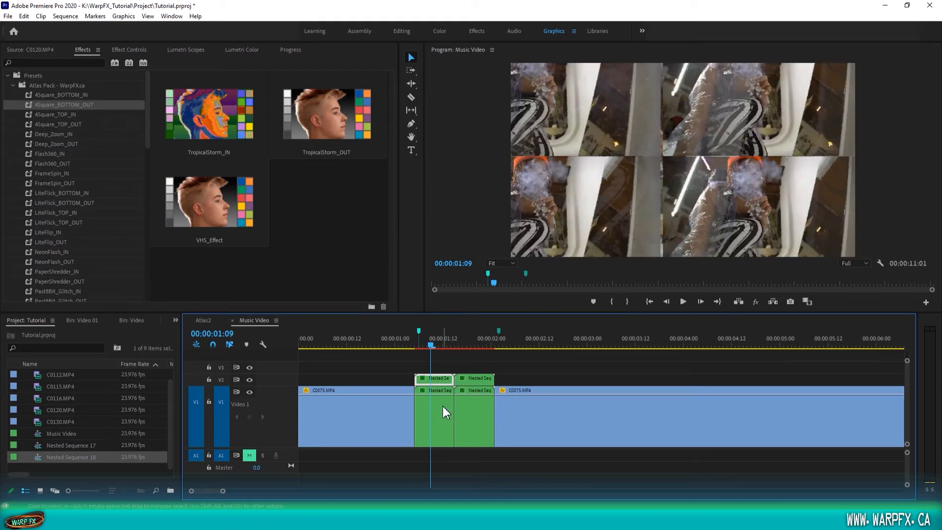
pyautogui.moveTo(431, 349)
pyautogui.mouseDown()
pyautogui.moveTo(423, 348)
pyautogui.moveTo(432, 353)
pyautogui.mouseUp()
# Review which 4Square TOP or BOTTOM, IN or OUT preset belongs to each of the four nested segments
pyautogui.click(68, 124)
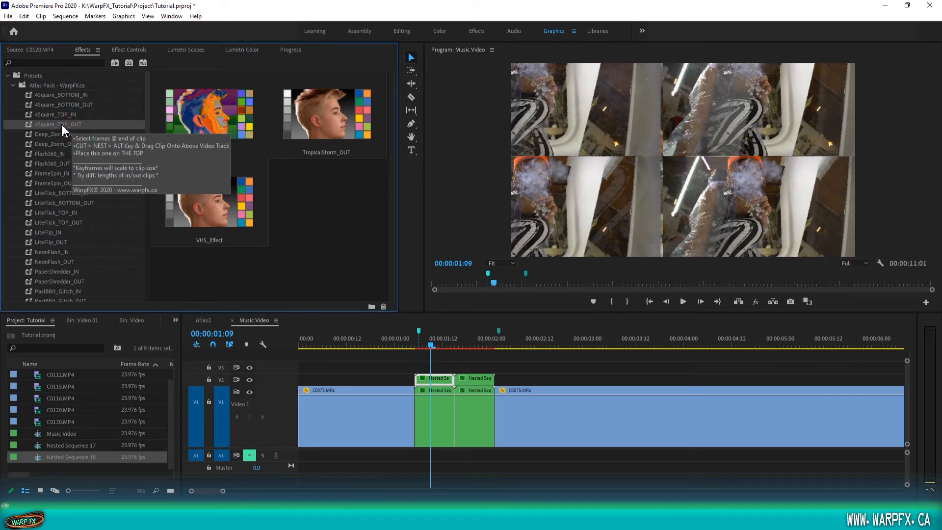
pyautogui.click(442, 408)
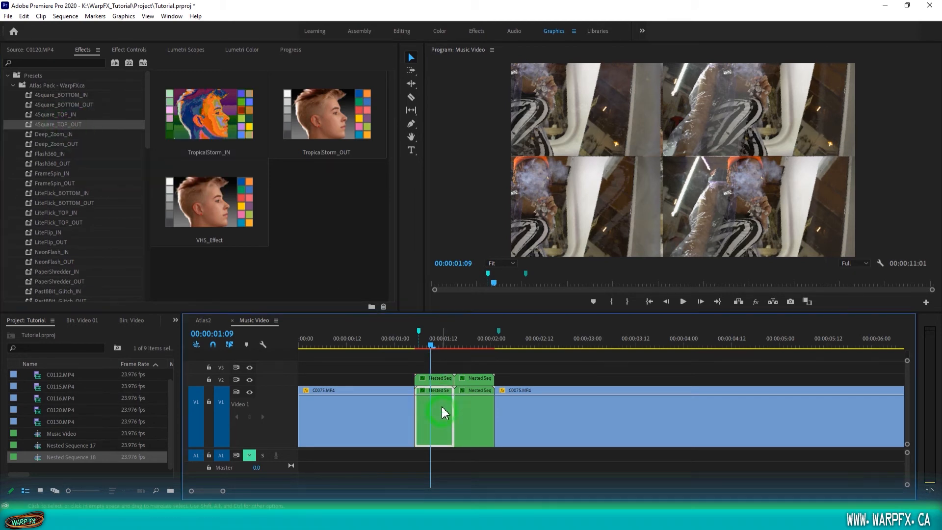
pyautogui.click(441, 381)
pyautogui.click(69, 114)
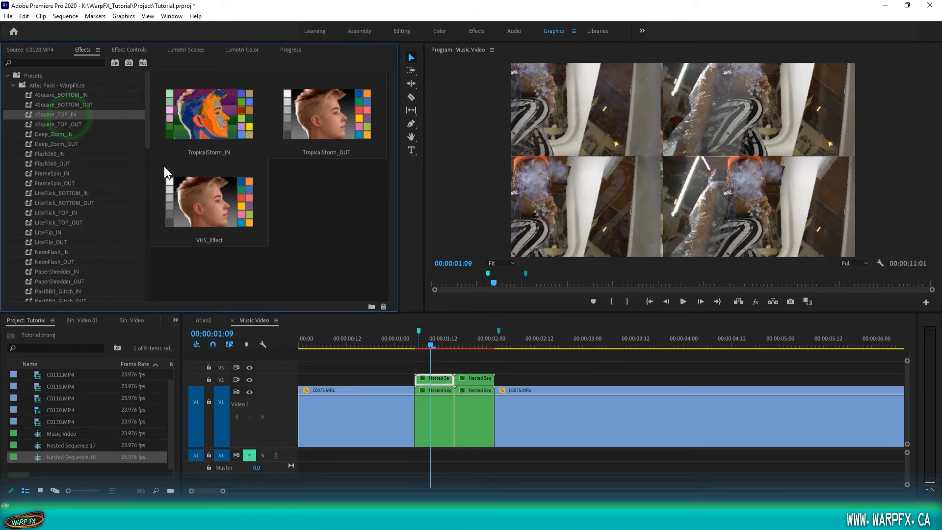
pyautogui.click(475, 397)
pyautogui.click(480, 380)
pyautogui.click(85, 105)
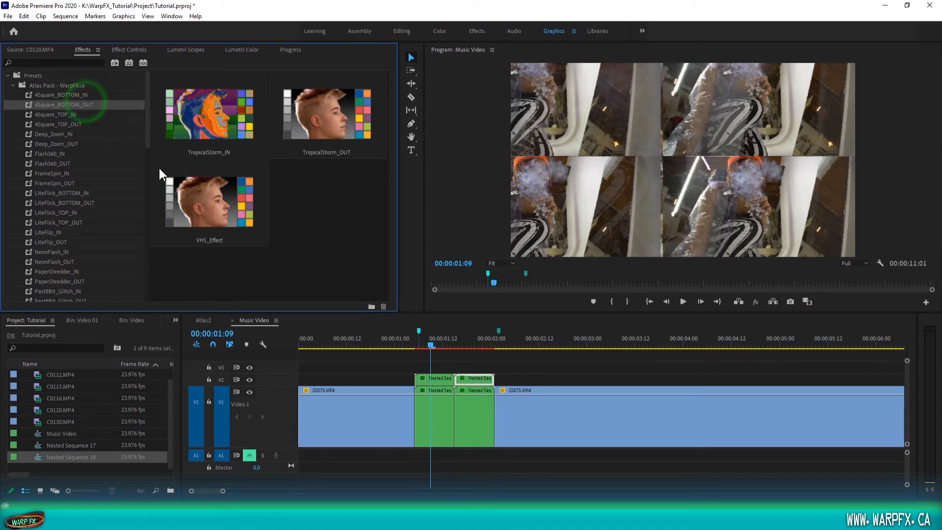
pyautogui.click(434, 399)
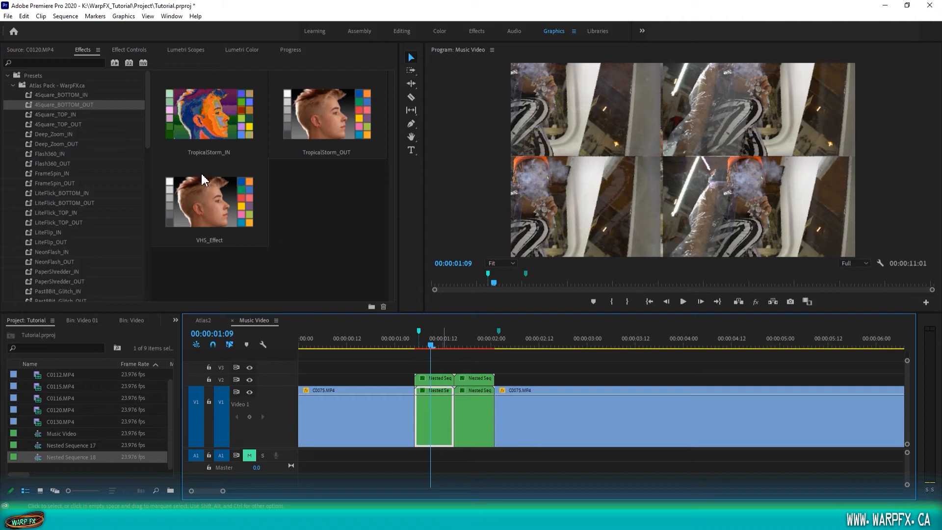
pyautogui.click(78, 94)
pyautogui.click(473, 414)
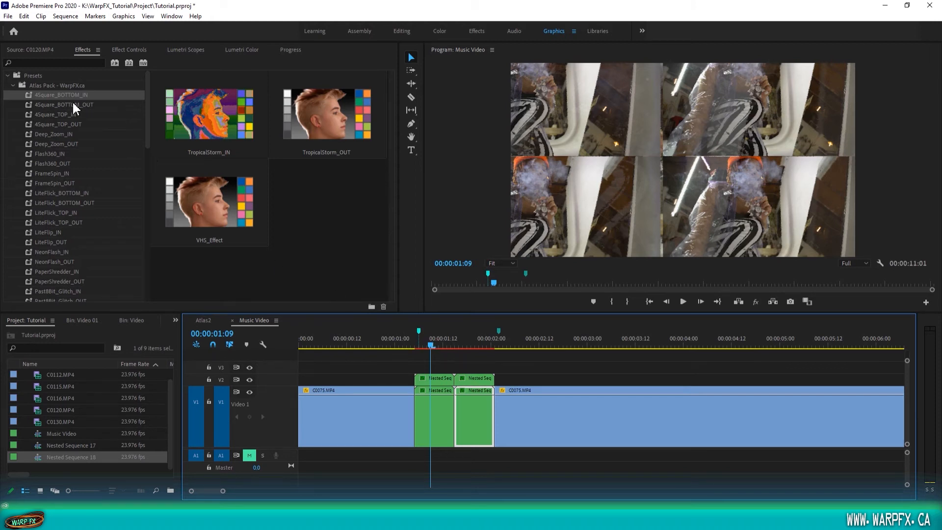
pyautogui.moveTo(72, 101)
# Cut the C0075.MP4 clip following the 4Square nests at 00:00:02:22
pyautogui.moveTo(427, 349); pyautogui.dragTo(553, 362)
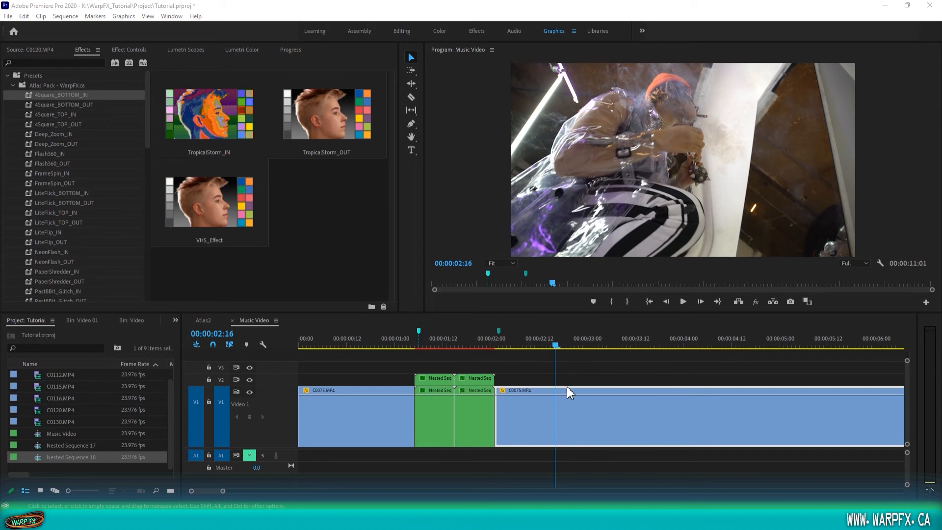
pyautogui.moveTo(561, 341); pyautogui.dragTo(581, 343)
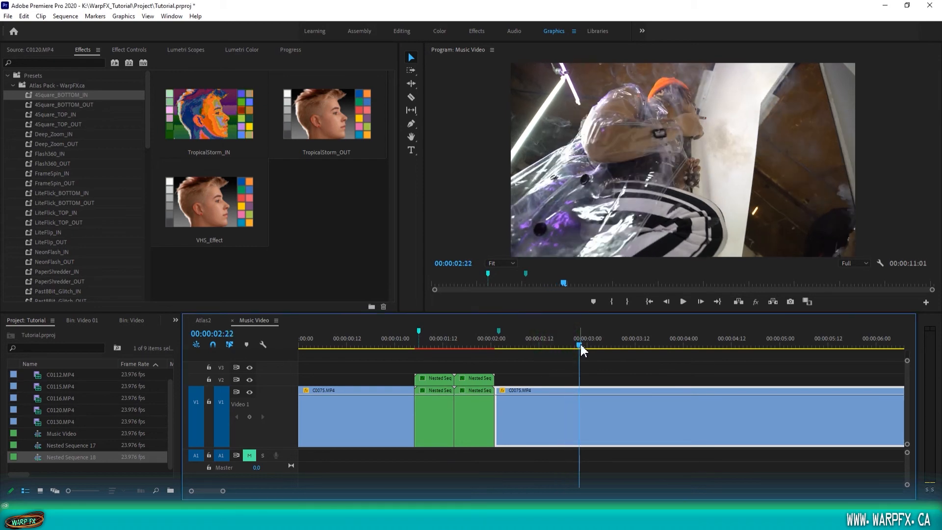
pyautogui.hotkey('shift', 'Left')
pyautogui.hotkey('shift', 'Left')
pyautogui.hotkey('shift', 'Right')
pyautogui.hotkey('shift', 'Right')
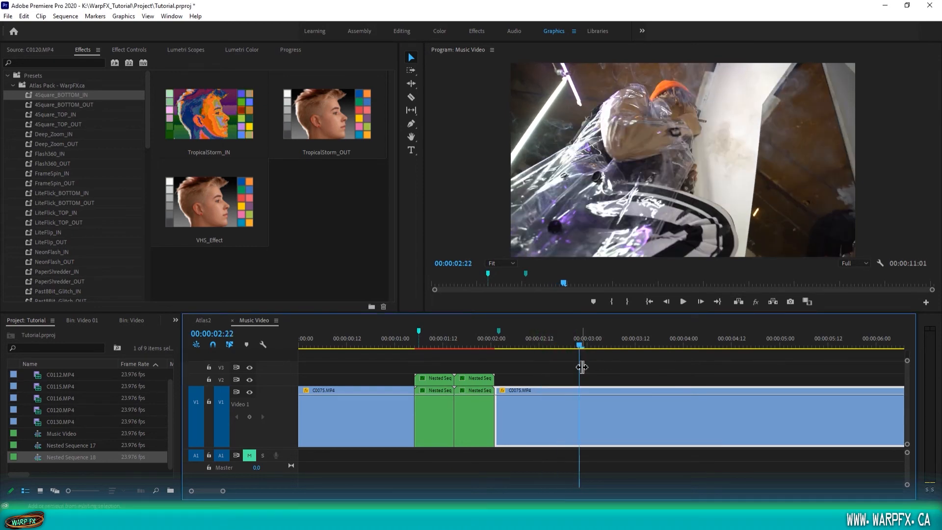
pyautogui.press('c')
pyautogui.click(582, 401)
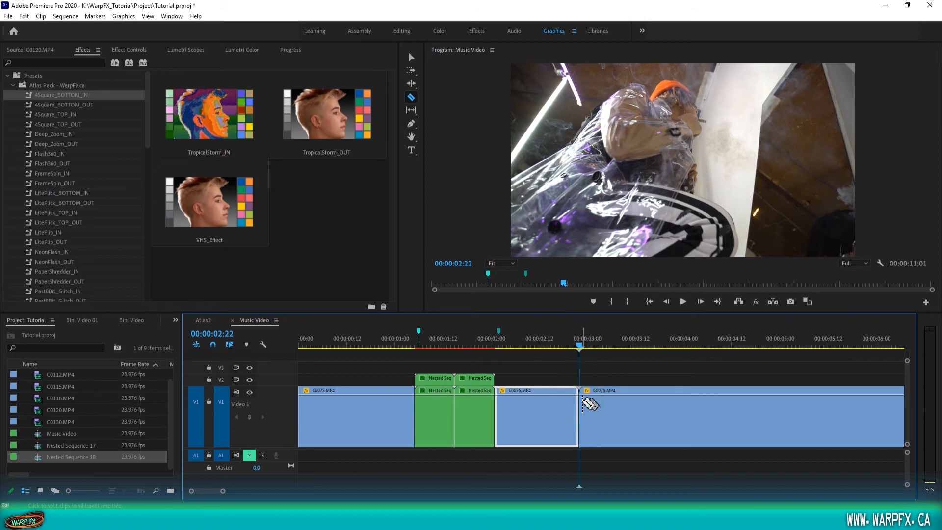
# Cut C0075.MP4 ten frames either side of the 00:00:02:22 edit, at 00:00:02:12 and 00:00:03:08
pyautogui.hotkey('shift', 'Left')
pyautogui.hotkey('shift', 'Left')
pyautogui.click(541, 407)
pyautogui.hotkey('shift', 'Right')
pyautogui.hotkey('shift', 'Right')
pyautogui.hotkey('shift', 'Right')
pyautogui.hotkey('shift', 'Right')
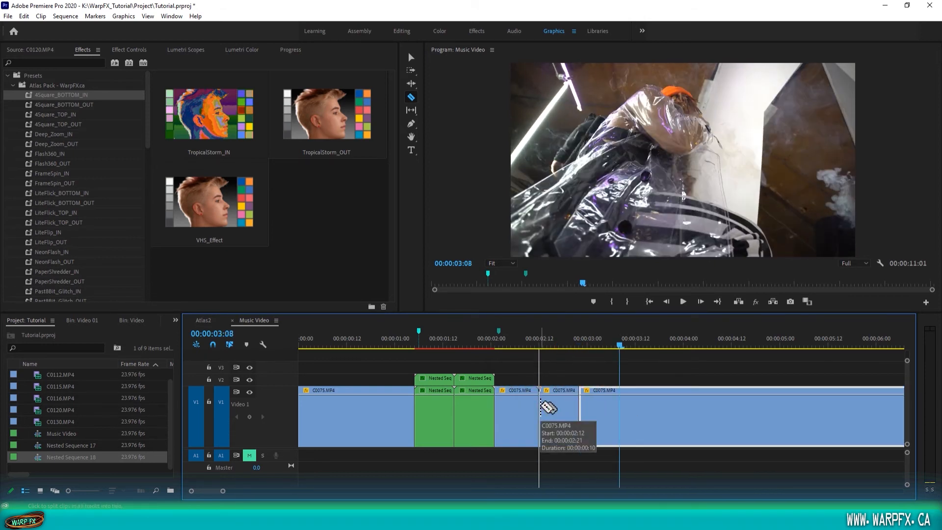
pyautogui.click(621, 400)
# Nest each of the two ten-frame C0075.MP4 segments around 00:00:02:22 into its own sequence
pyautogui.press('v')
pyautogui.click(565, 407)
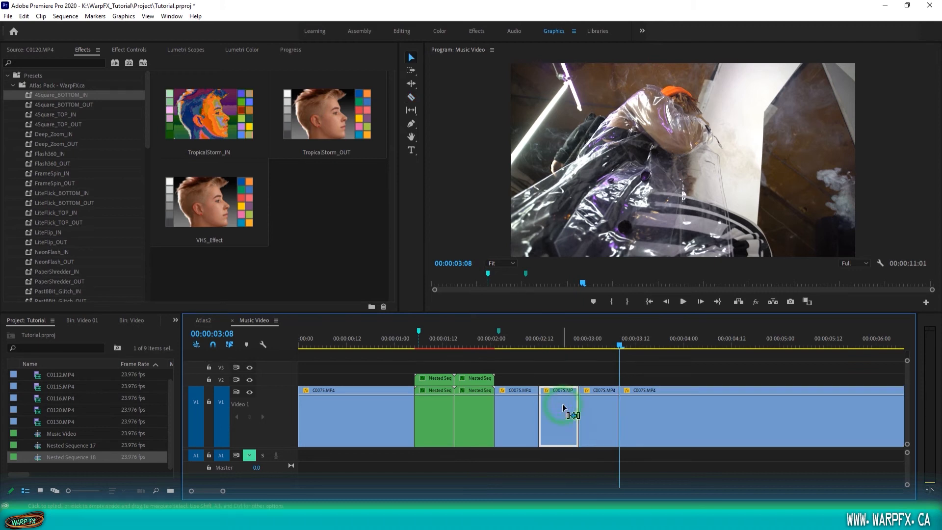
pyautogui.hotkey('ctrl', 'n')
pyautogui.press('Return')
pyautogui.click(587, 407)
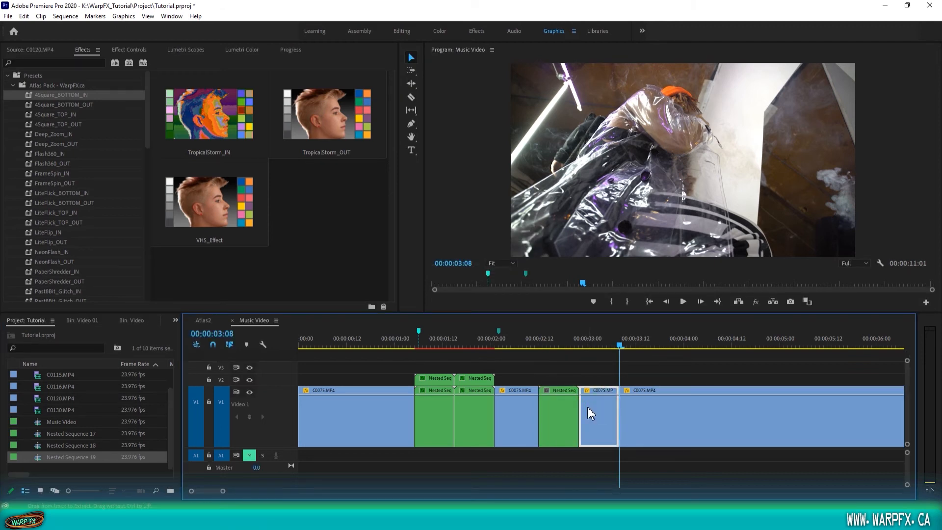
pyautogui.hotkey('ctrl', 'n')
pyautogui.press('Return')
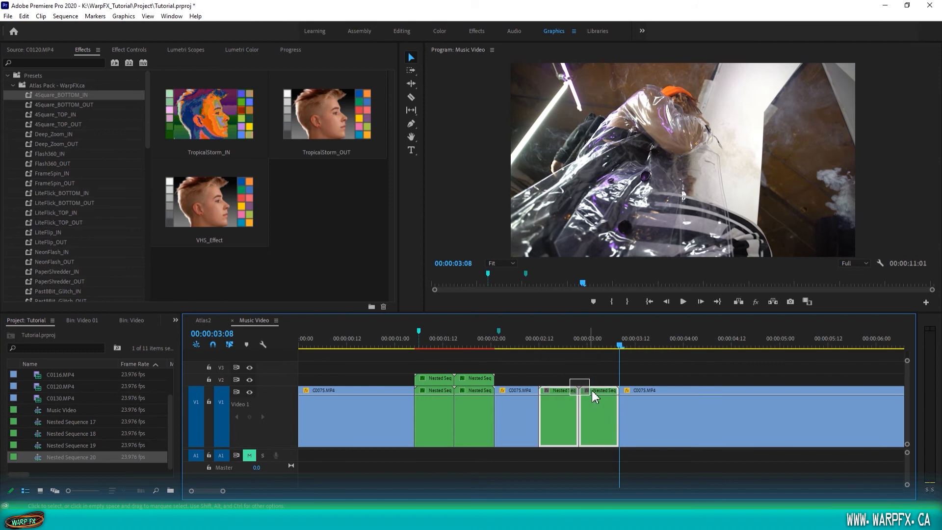
# Copy the two new nests, paste them onto track V2 at 00:00:02:12, and undo the paste
pyautogui.moveTo(592, 390); pyautogui.dragTo(592, 380)
pyautogui.hotkey('ctrl', 'z')
pyautogui.rightClick(564, 399)
pyautogui.click(555, 358)
pyautogui.moveTo(556, 370); pyautogui.dragTo(590, 392)
pyautogui.rightClick(590, 392)
pyautogui.click(621, 81)
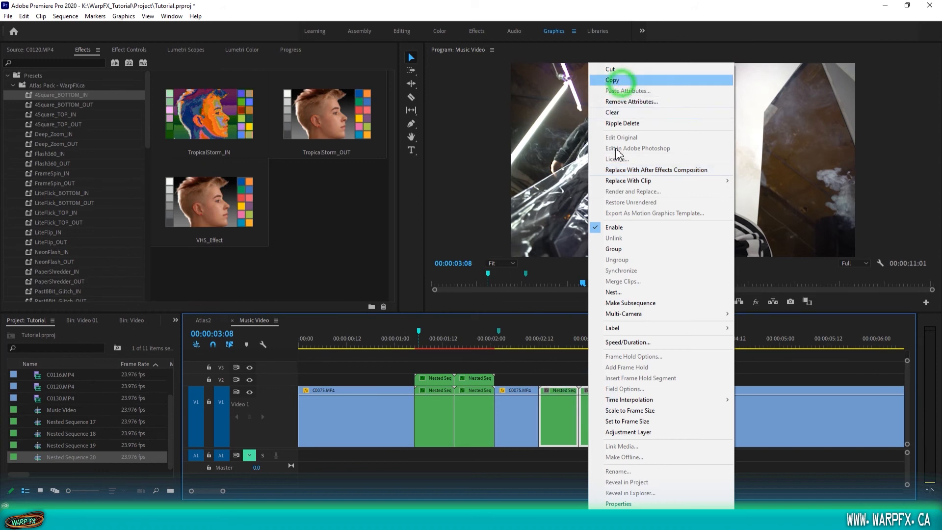
pyautogui.click(221, 402)
pyautogui.click(221, 380)
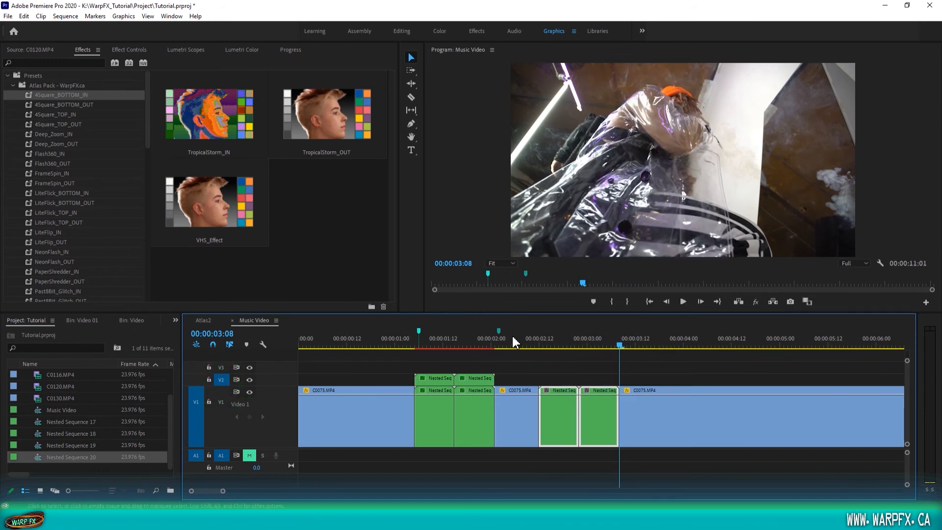
pyautogui.moveTo(543, 338); pyautogui.dragTo(538, 345)
pyautogui.hotkey('ctrl', 'v')
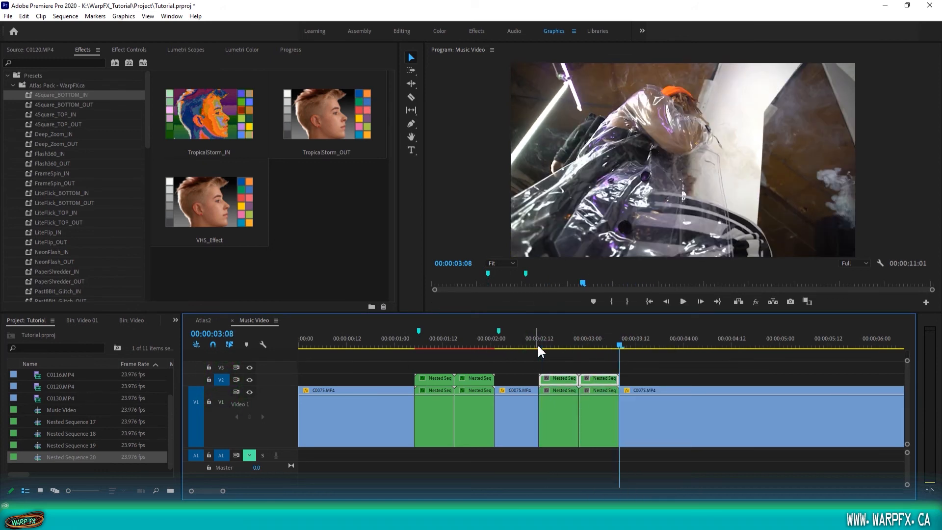
pyautogui.hotkey('ctrl', 'z')
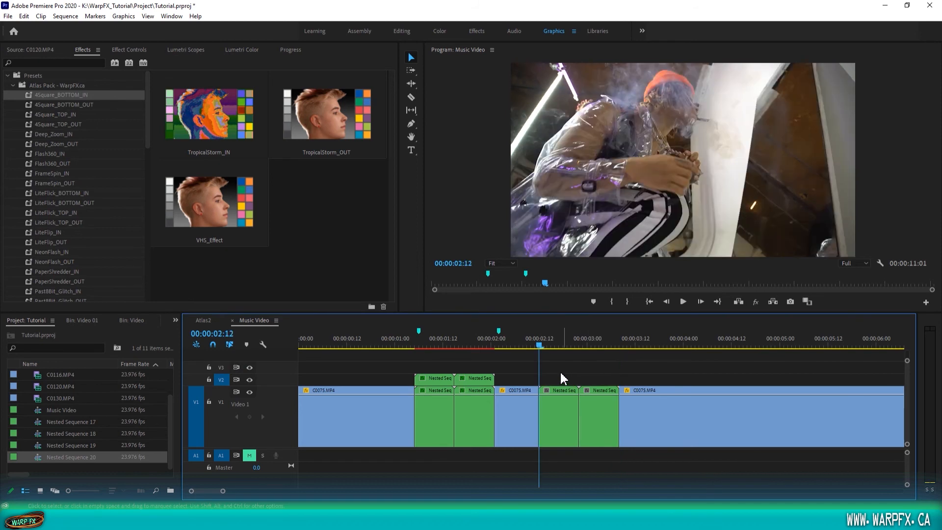
# Duplicate the two new nested clips onto video track V2, directly above the originals starting at 00:00:02:12
pyautogui.moveTo(565, 376); pyautogui.dragTo(593, 390)
pyautogui.hotkey('ctrl', 'v')
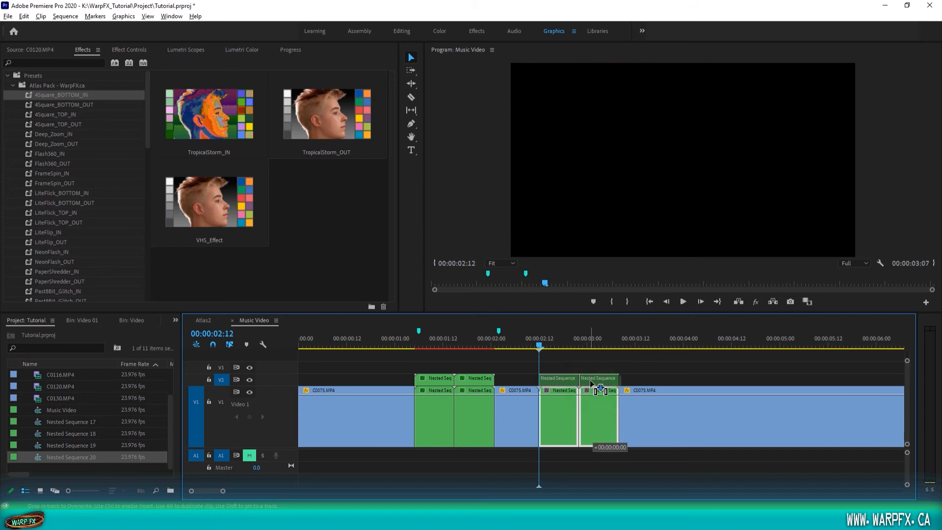
pyautogui.click(540, 341)
pyautogui.click(559, 359)
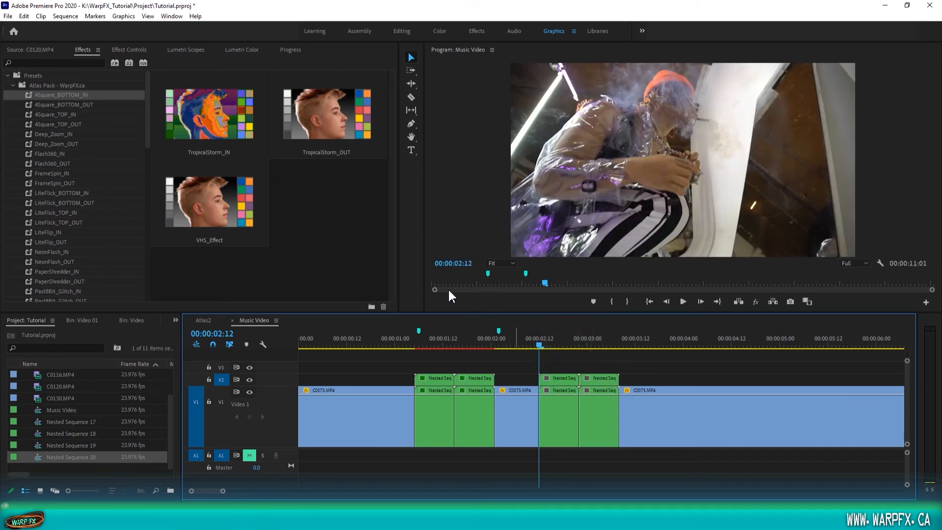
# Apply the matching 4Square BOTTOM and TOP presets, OUT and IN, to the four stacked nests after 00:00:02:12 and play the transition
pyautogui.moveTo(63, 95); pyautogui.dragTo(558, 369)
pyautogui.moveTo(596, 400); pyautogui.dragTo(597, 400)
pyautogui.moveTo(84, 106); pyautogui.dragTo(604, 389)
pyautogui.moveTo(77, 124); pyautogui.dragTo(560, 380)
pyautogui.press('\\')
pyautogui.press('space')
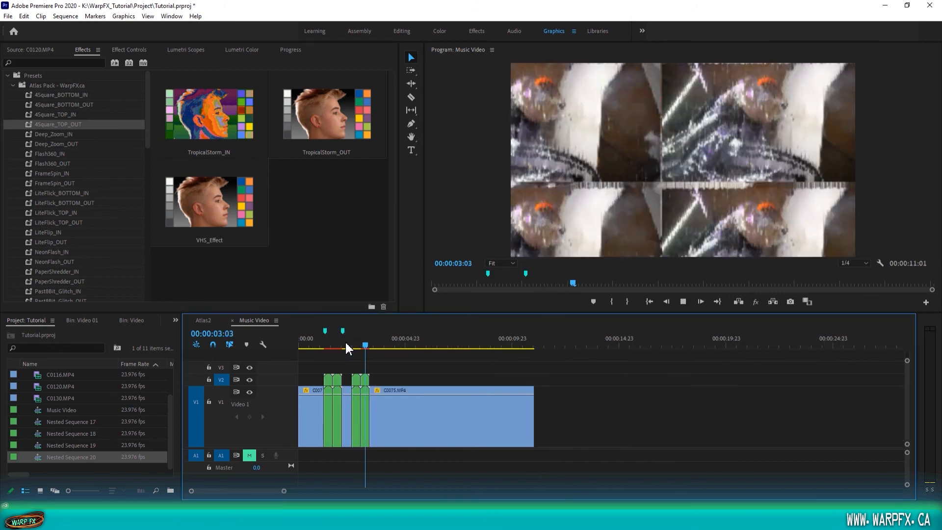
# Locate and select the VHS_Effect preset in the Atlas Pack
pyautogui.click(73, 223)
pyautogui.moveTo(147, 136); pyautogui.dragTo(148, 196)
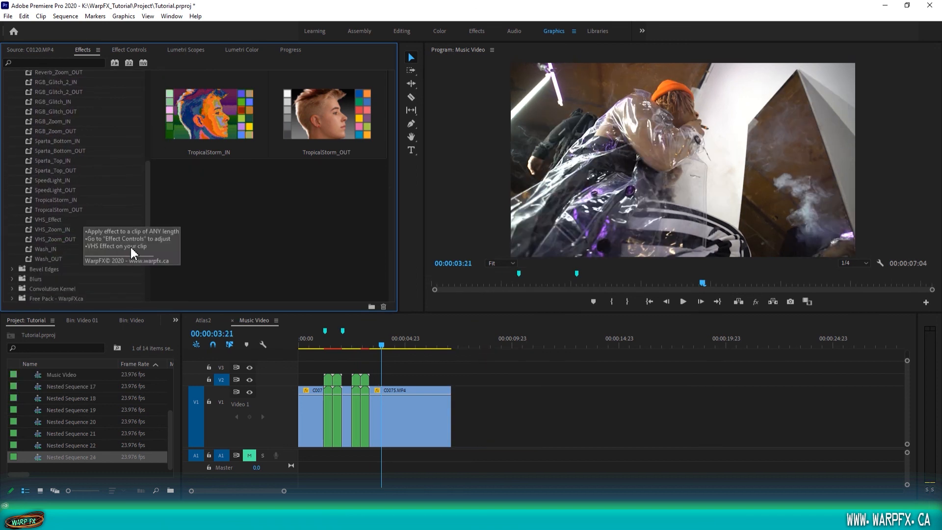
pyautogui.click(52, 222)
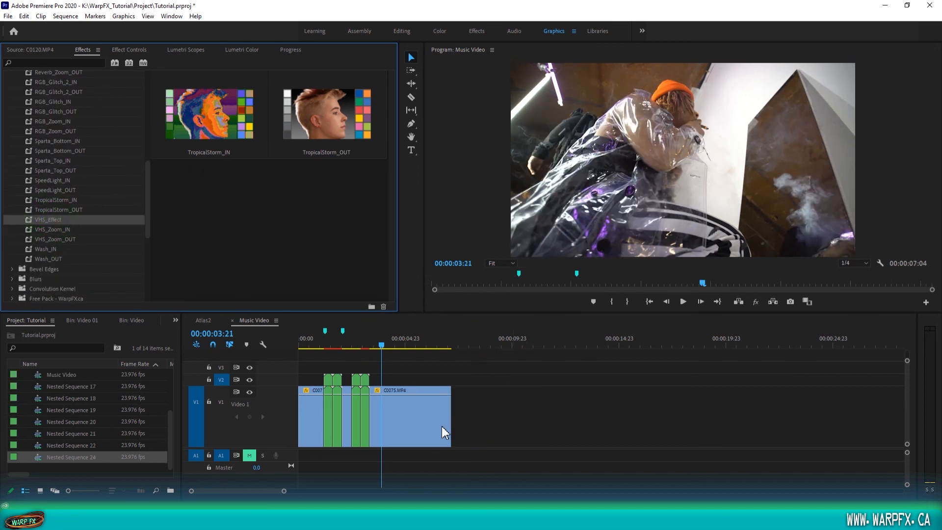
# Cut the last C0075.MP4 clip at 00:00:03:21 and nest the segment following the cut
pyautogui.press('c')
pyautogui.click(383, 409)
pyautogui.press('v')
pyautogui.click(394, 408)
pyautogui.hotkey('shift', 'n')
pyautogui.press('Return')
# Apply the VHS_Effect preset to the nested clip at the end of the sequence and move to 00:00:05:04
pyautogui.moveTo(55, 220); pyautogui.dragTo(425, 448)
pyautogui.moveTo(420, 389); pyautogui.dragTo(420, 390)
pyautogui.click(409, 338)
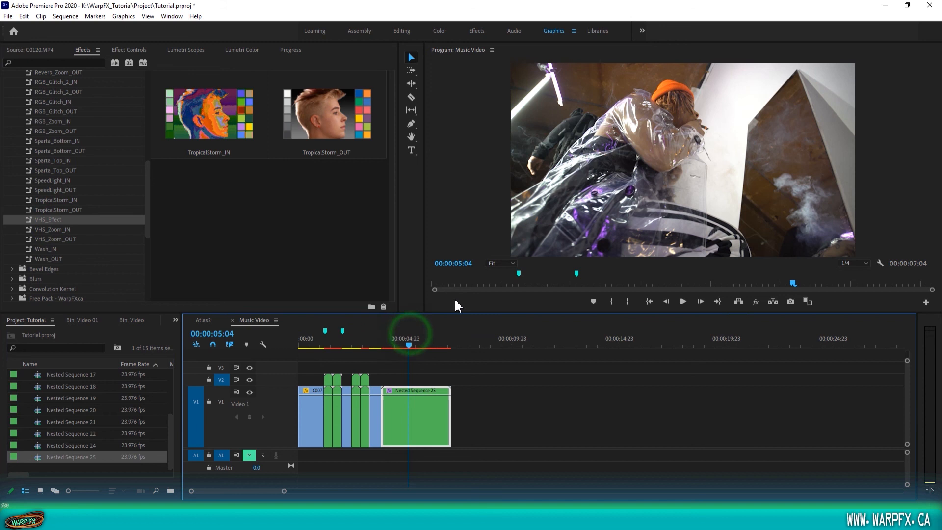
# Preview the VHS_Effect on the final nested clip and examine the individual effects and keyframes it contains
pyautogui.click(125, 50)
pyautogui.press('space')
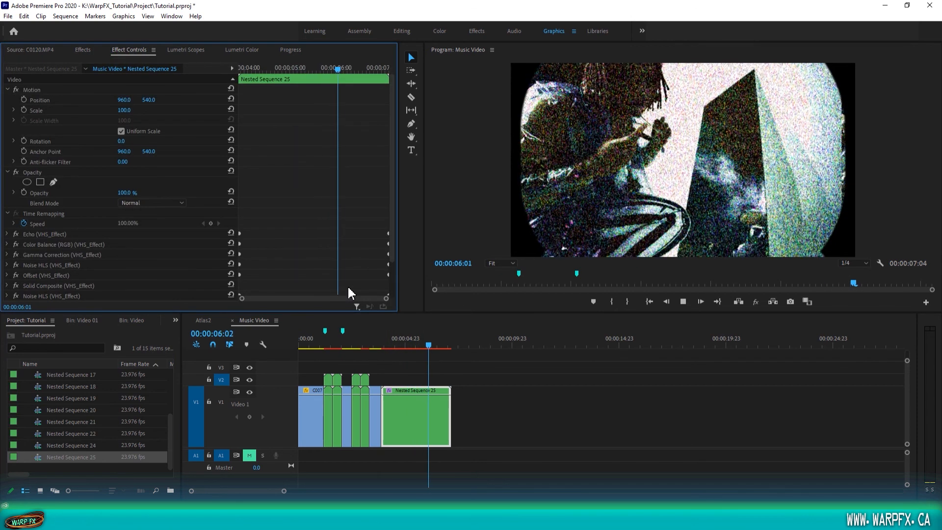
pyautogui.click(427, 343)
pyautogui.scroll(-2, 118, 210)
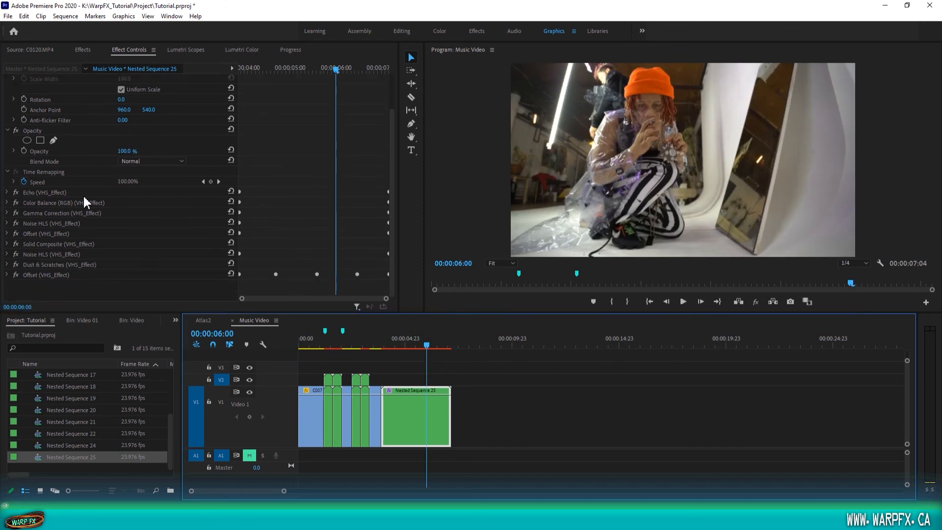
pyautogui.click(404, 343)
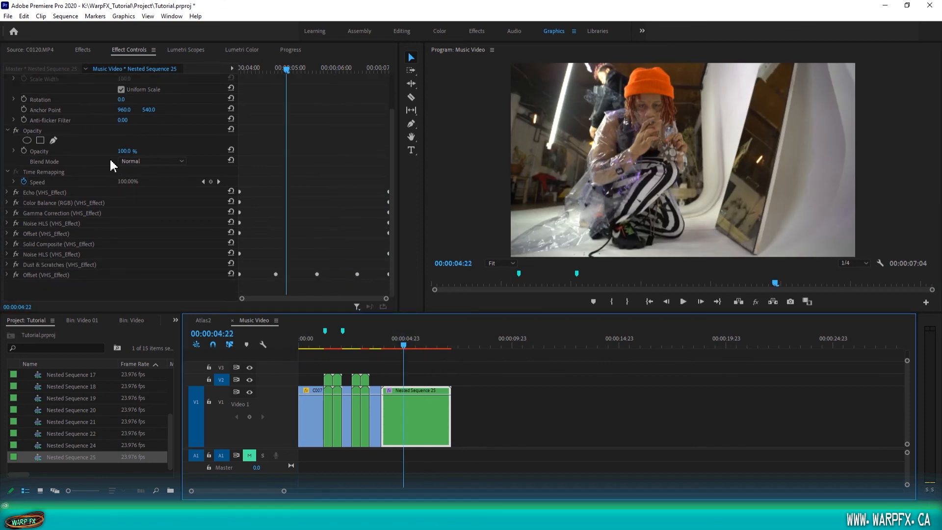